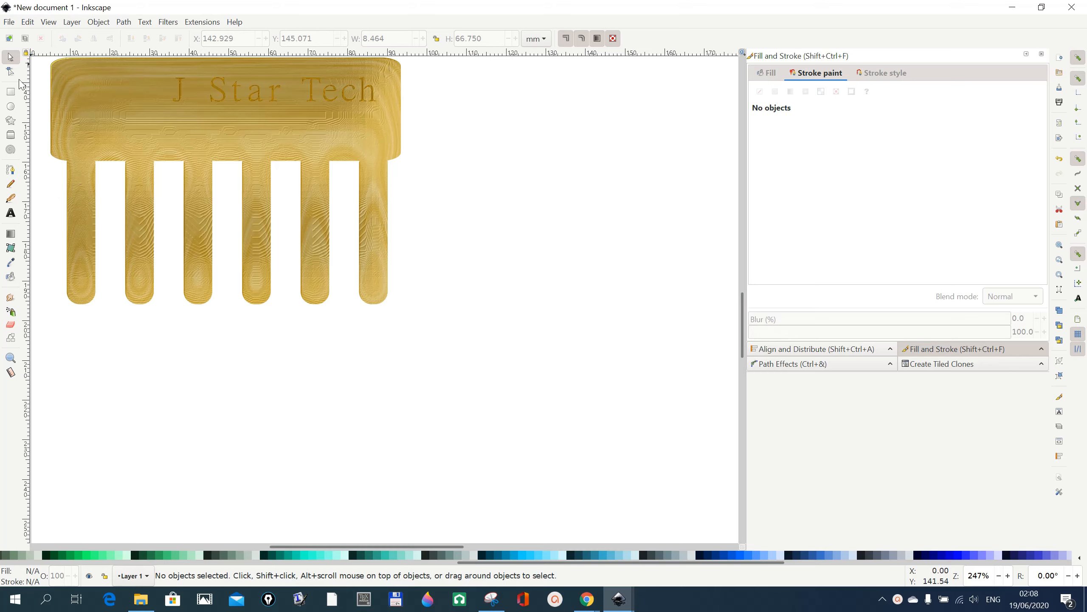
Step: Draw a tall, narrow rectangle about 9.6 mm wide and 61.6 mm high in the empty area beside and below the wooden comb
{"action": "left_click", "coordinate": [12, 94]}
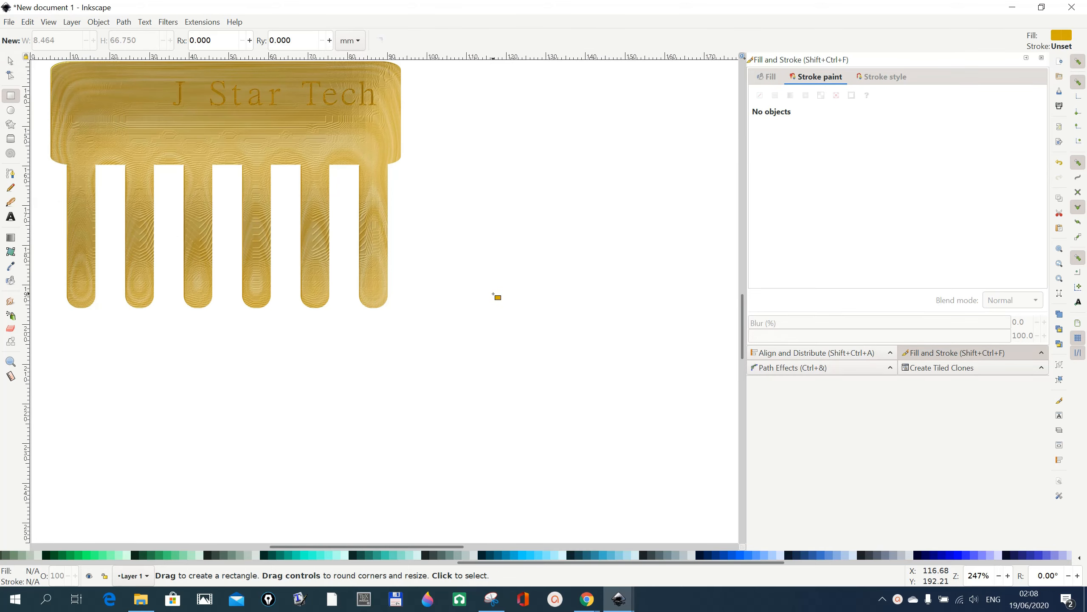
{"action": "mouse_move", "coordinate": [494, 290]}
{"action": "left_mouse_down"}
{"action": "mouse_move", "coordinate": [537, 355]}
{"action": "mouse_move", "coordinate": [544, 434]}
{"action": "mouse_move", "coordinate": [528, 475]}
{"action": "mouse_move", "coordinate": [532, 532]}
{"action": "left_mouse_up"}
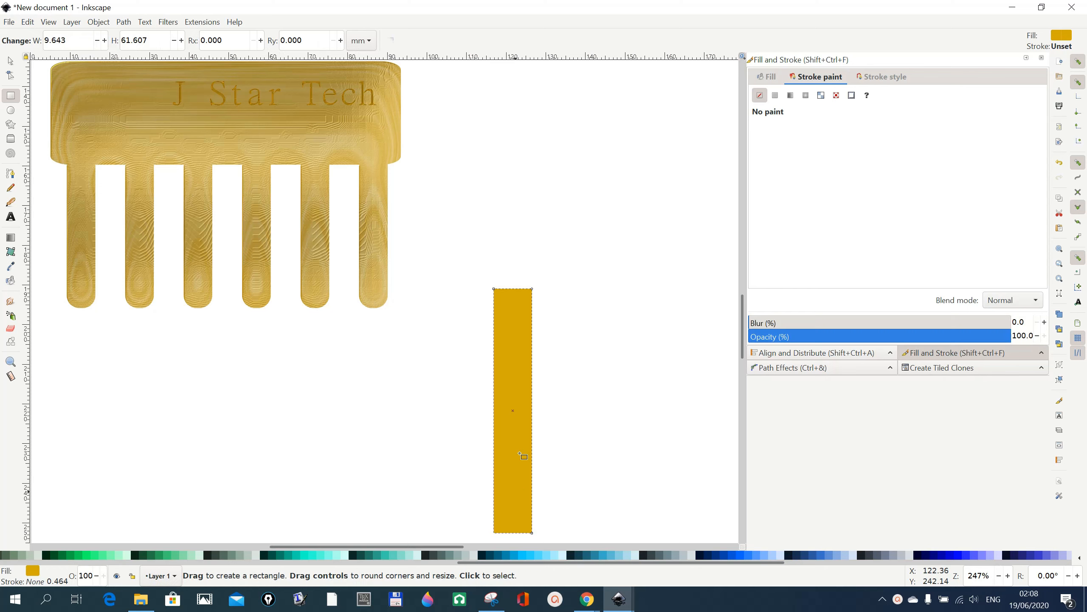
{"action": "scroll", "coordinate": [589, 372], "scroll_direction": "down", "scroll_amount": 2}
{"action": "scroll", "coordinate": [581, 400], "scroll_direction": "down", "scroll_amount": 2}
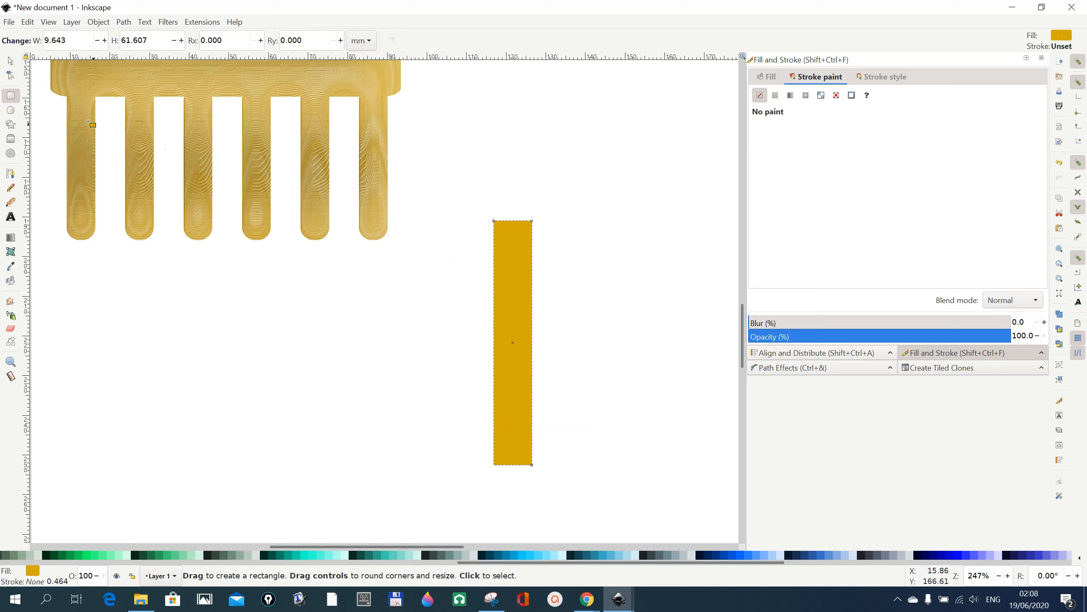
Step: Move the new rectangle up and closer to the wooden comb, leaving a clear gap between them
{"action": "left_click", "coordinate": [11, 62]}
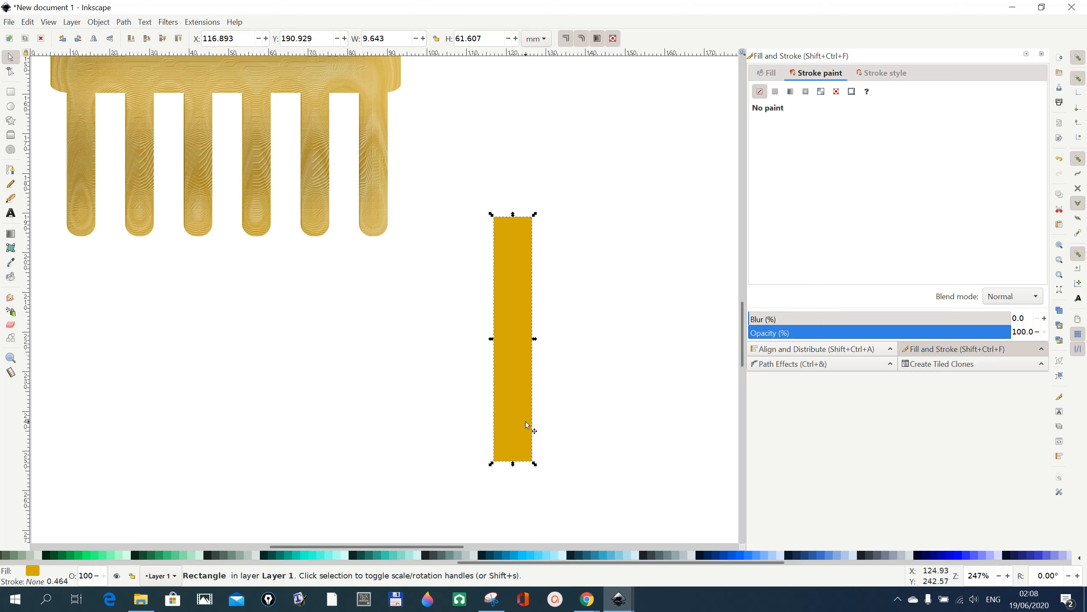
{"action": "scroll", "coordinate": [551, 247], "scroll_direction": "up", "scroll_amount": 5}
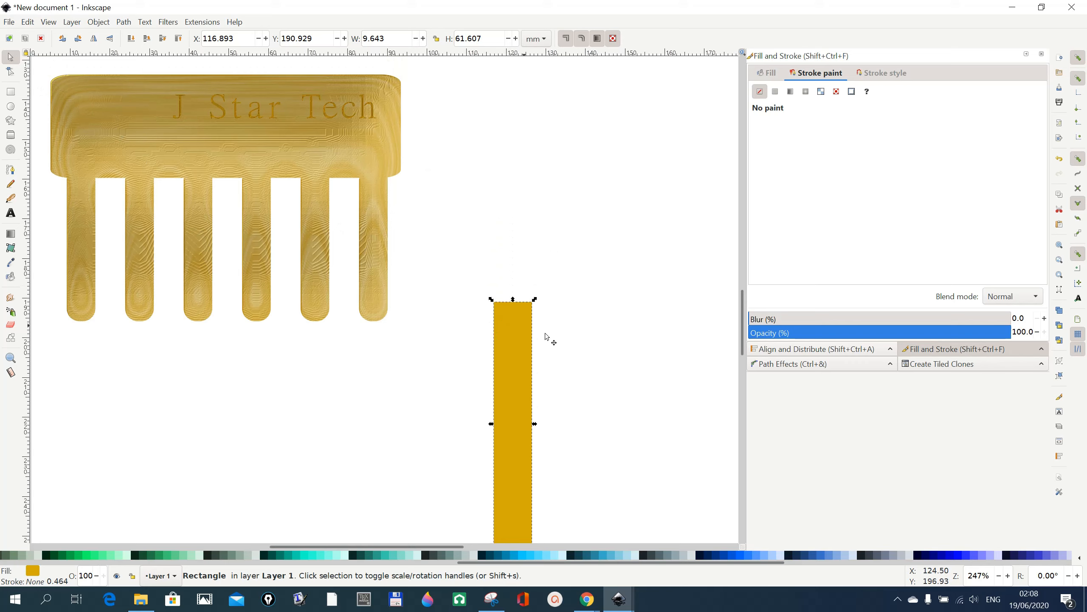
{"action": "left_click_drag", "start_coordinate": [523, 356], "coordinate": [458, 127]}
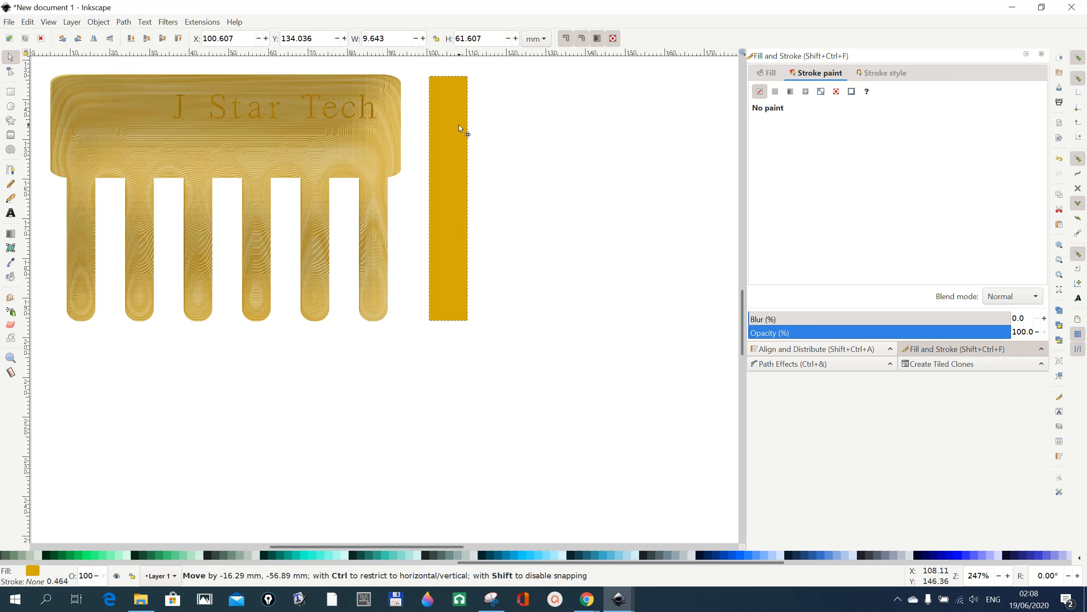
{"action": "left_click_drag", "start_coordinate": [459, 127], "coordinate": [502, 219]}
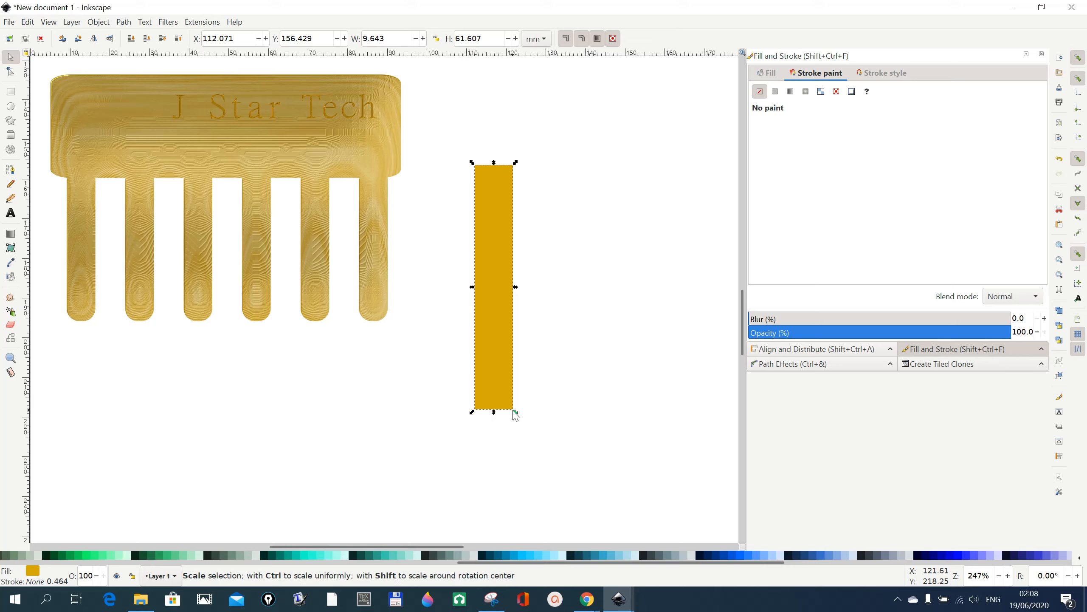
Step: Resize the rectangle to about 8.2 mm wide and 78.3 mm high to form a longer, narrower comb tooth
{"action": "left_click_drag", "start_coordinate": [517, 290], "coordinate": [522, 289]}
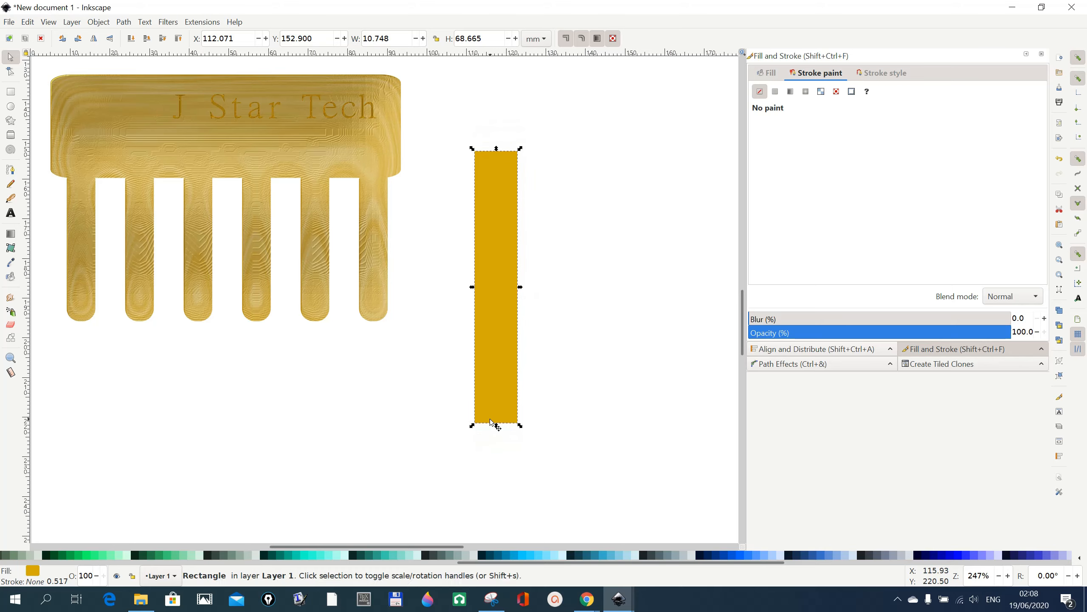
{"action": "left_click_drag", "start_coordinate": [496, 425], "coordinate": [495, 466]}
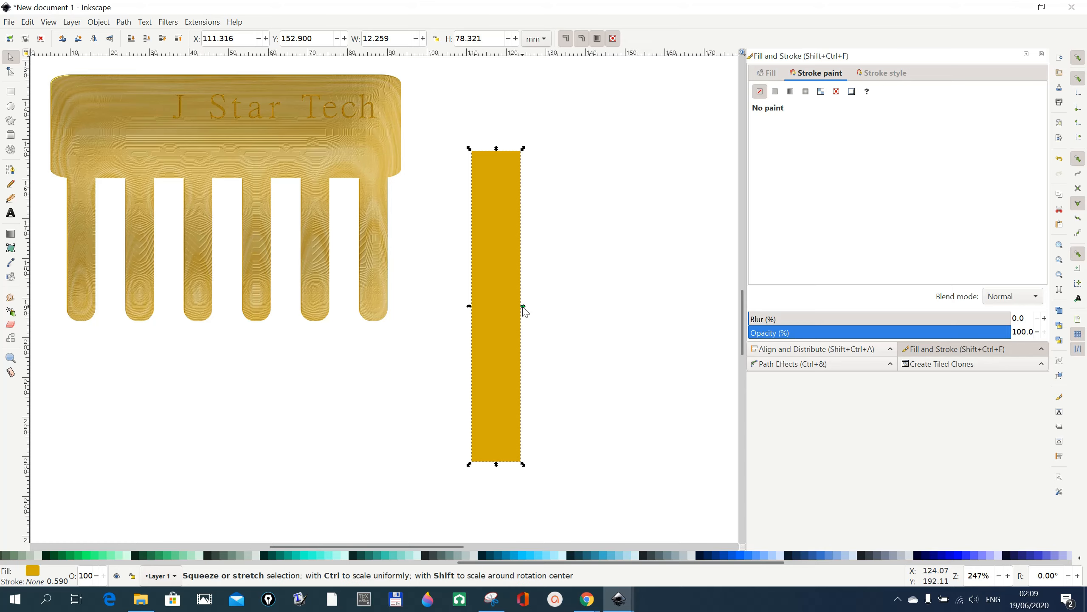
{"action": "left_click_drag", "start_coordinate": [524, 307], "coordinate": [510, 309]}
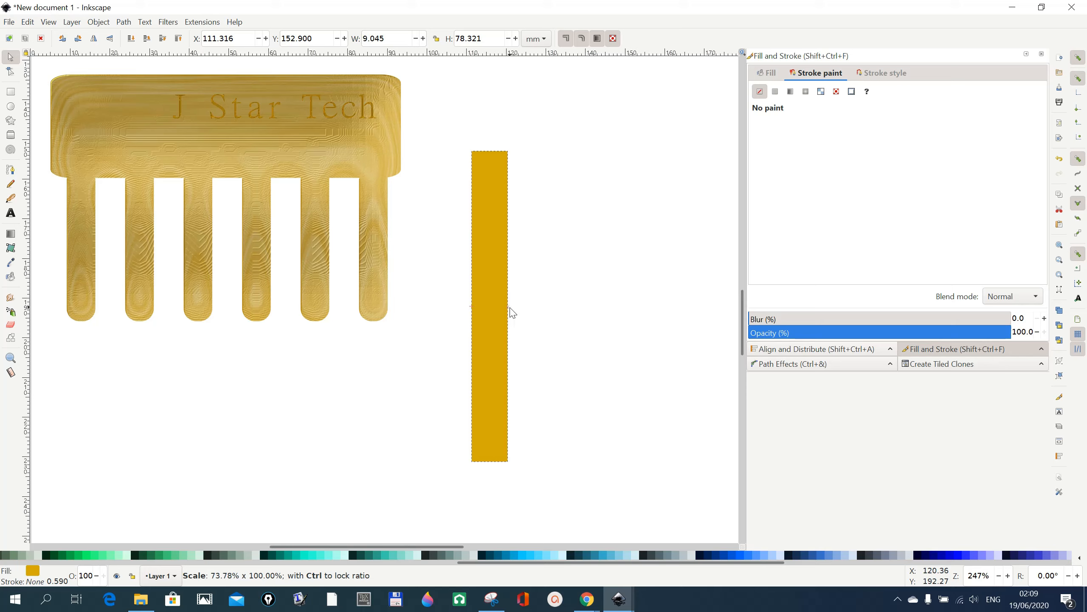
{"action": "left_click_drag", "start_coordinate": [510, 309], "coordinate": [475, 307]}
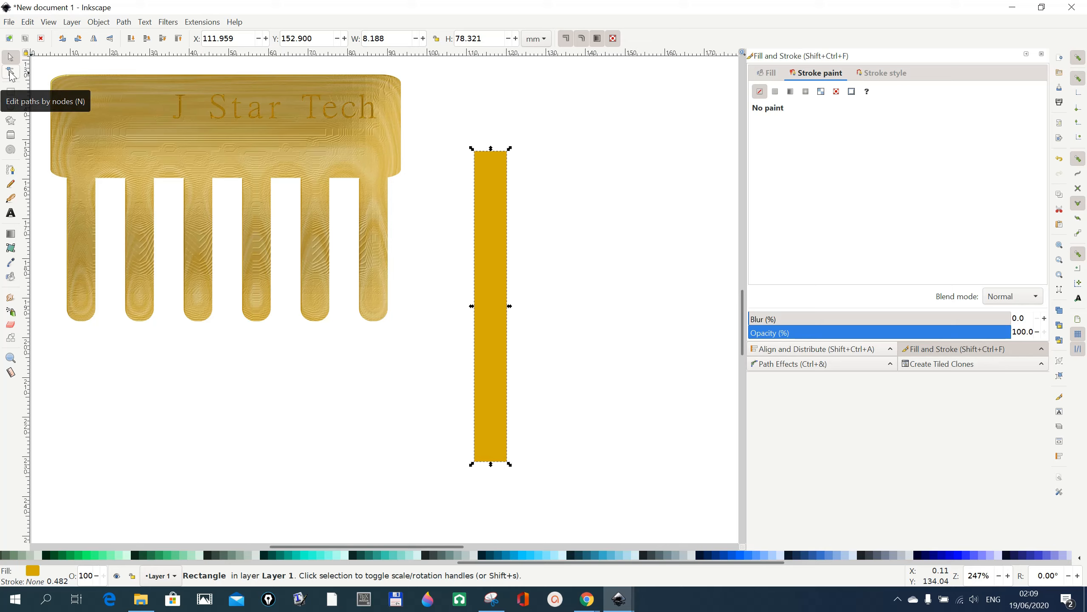
Step: Round the rectangle's corners fully so that both short ends become semicircular
{"action": "left_click", "coordinate": [11, 71]}
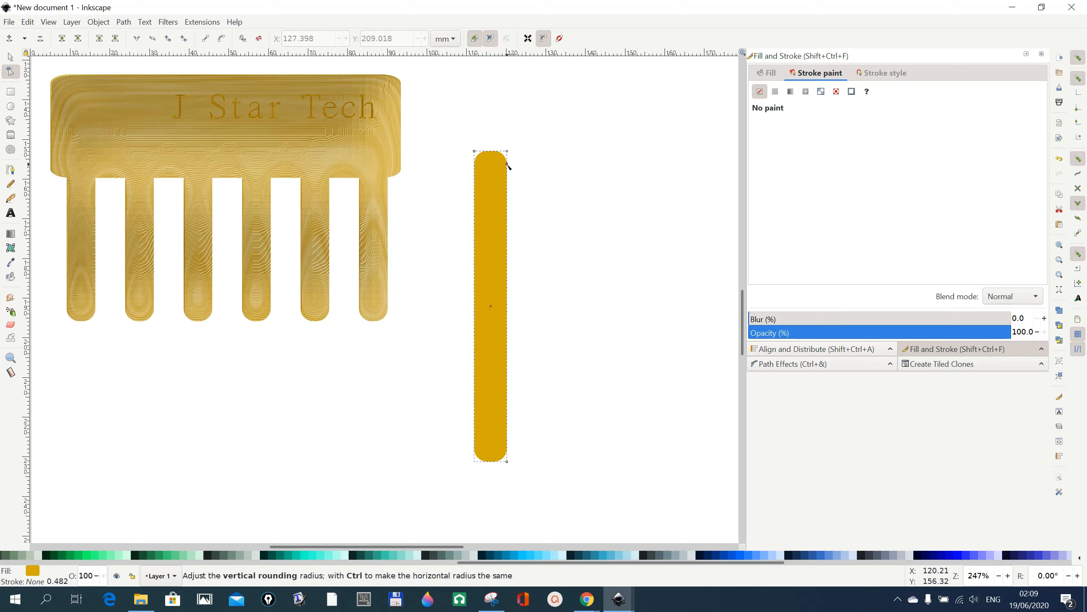
{"action": "left_click_drag", "start_coordinate": [508, 166], "coordinate": [508, 168]}
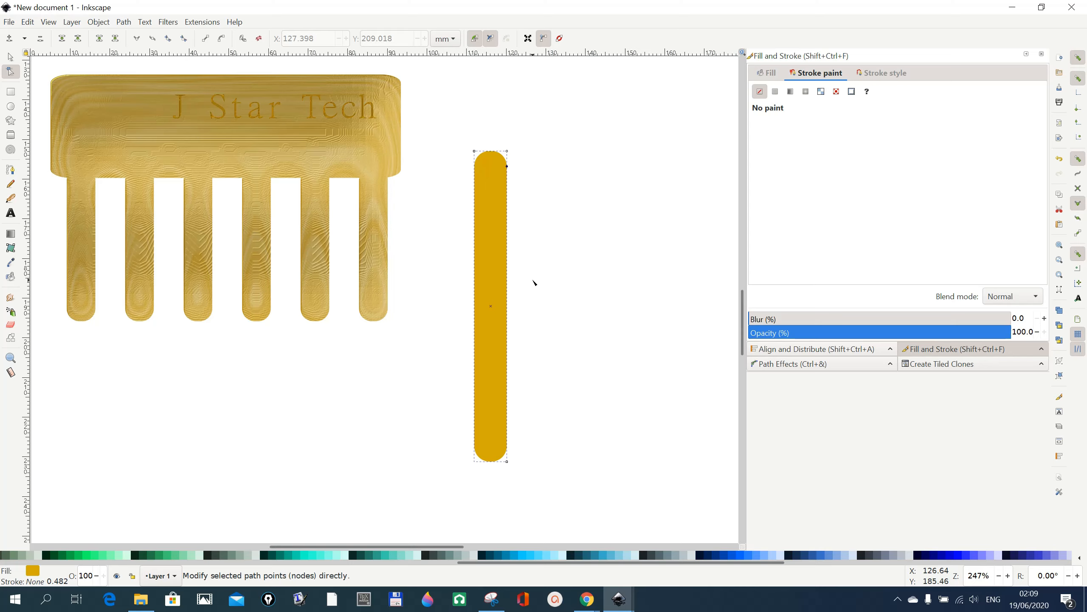
{"action": "left_click", "coordinate": [10, 57]}
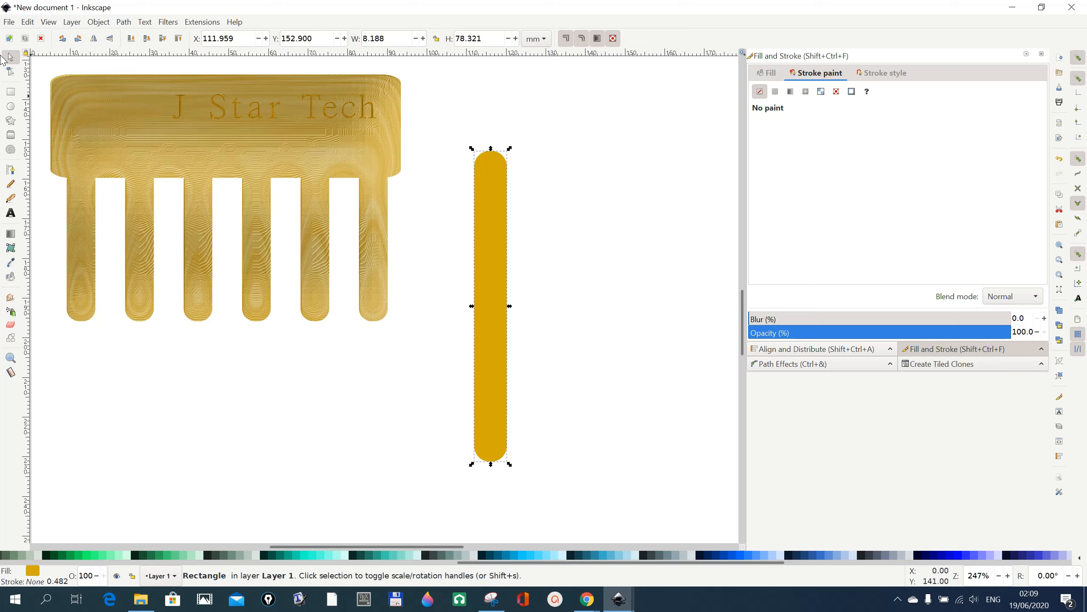
Step: Open the Create Tiled Clones settings for the rounded tooth
{"action": "left_click", "coordinate": [32, 27]}
{"action": "mouse_move", "coordinate": [45, 199]}
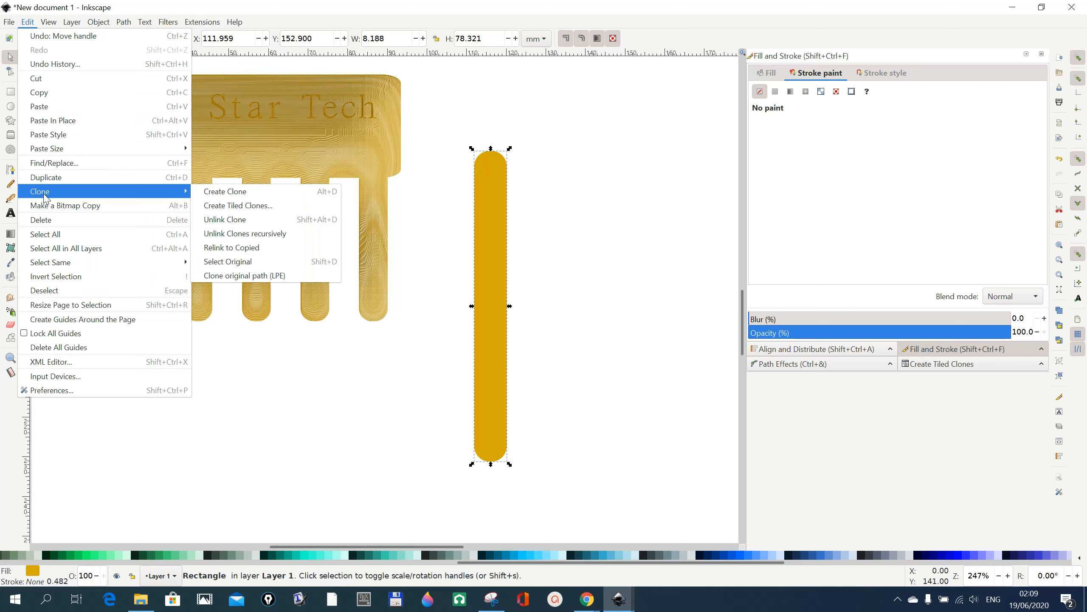
{"action": "left_click", "coordinate": [249, 207]}
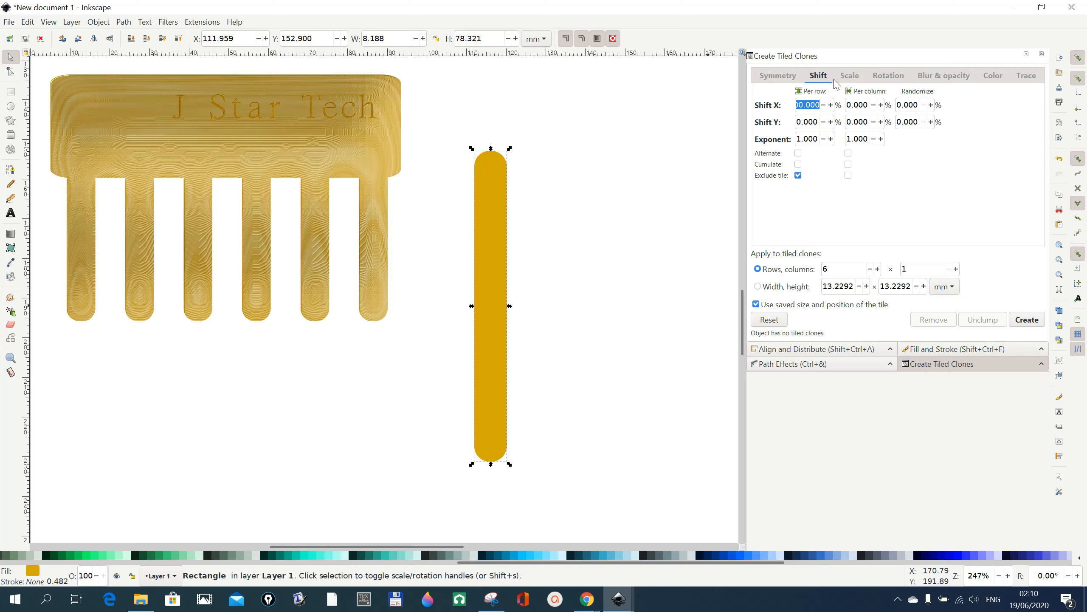
{"action": "left_click", "coordinate": [849, 77]}
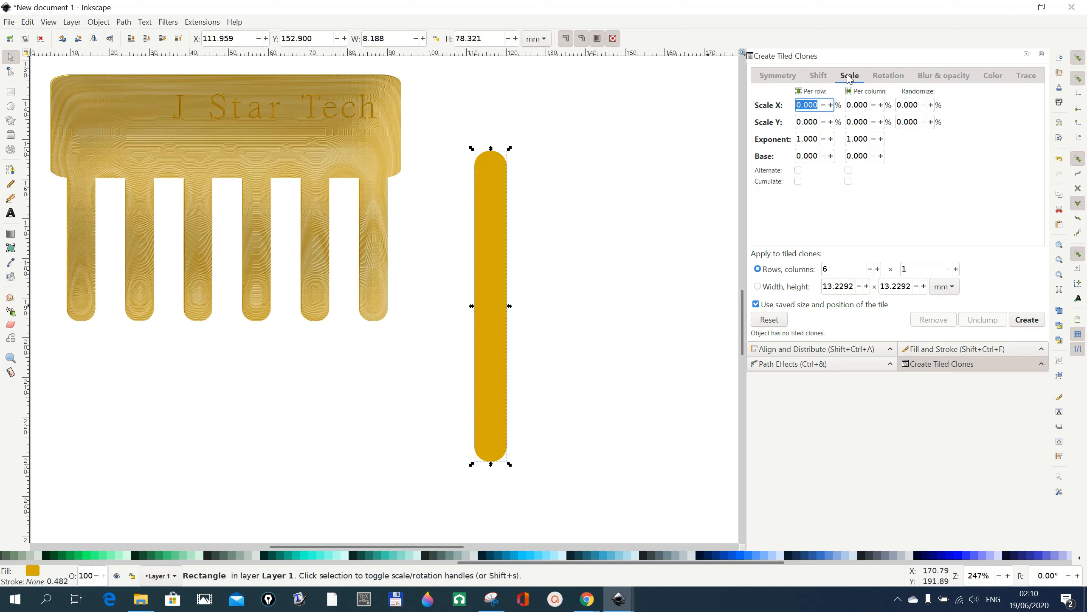
{"action": "left_click", "coordinate": [895, 80]}
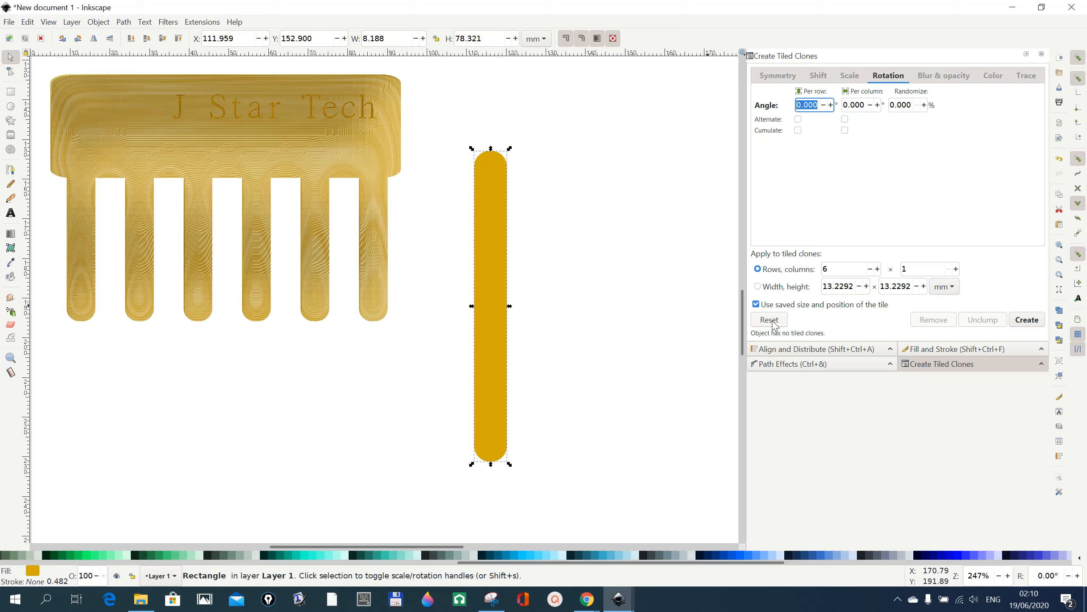
{"action": "left_click", "coordinate": [953, 79]}
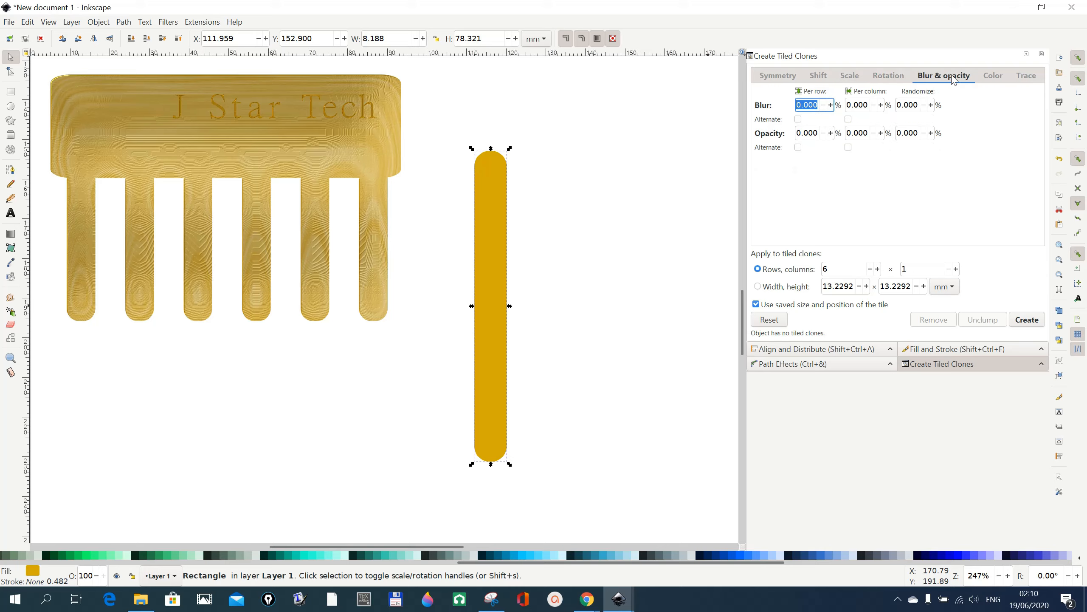
{"action": "left_click", "coordinate": [993, 77]}
{"action": "left_click", "coordinate": [1026, 78]}
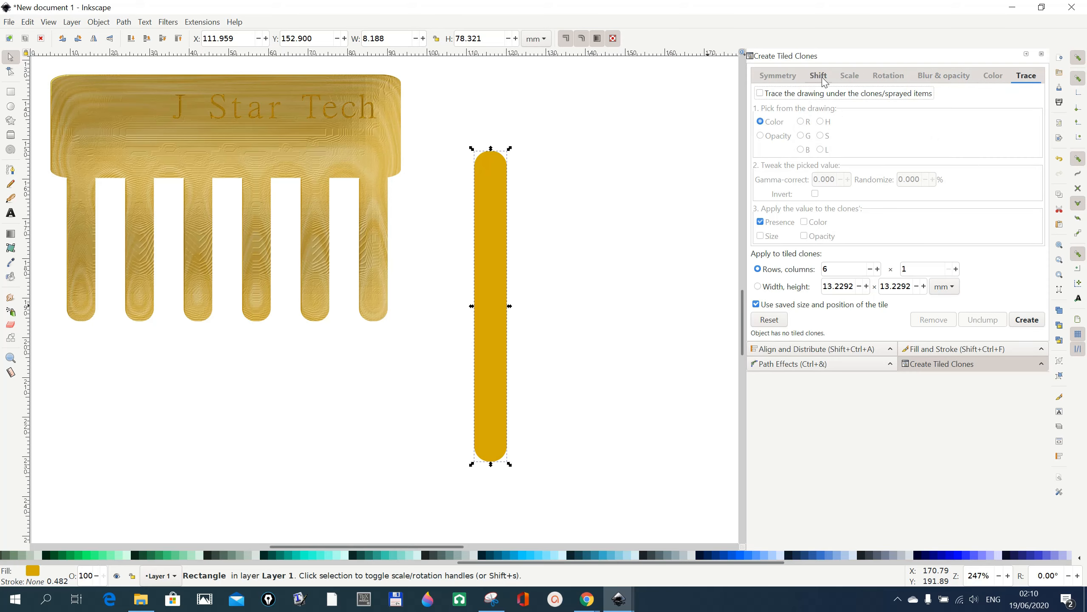
Step: Create tiled clones of the rounded tooth with 6 rows and 1 column, excluding the tile in the per-row shift
{"action": "left_click", "coordinate": [818, 77]}
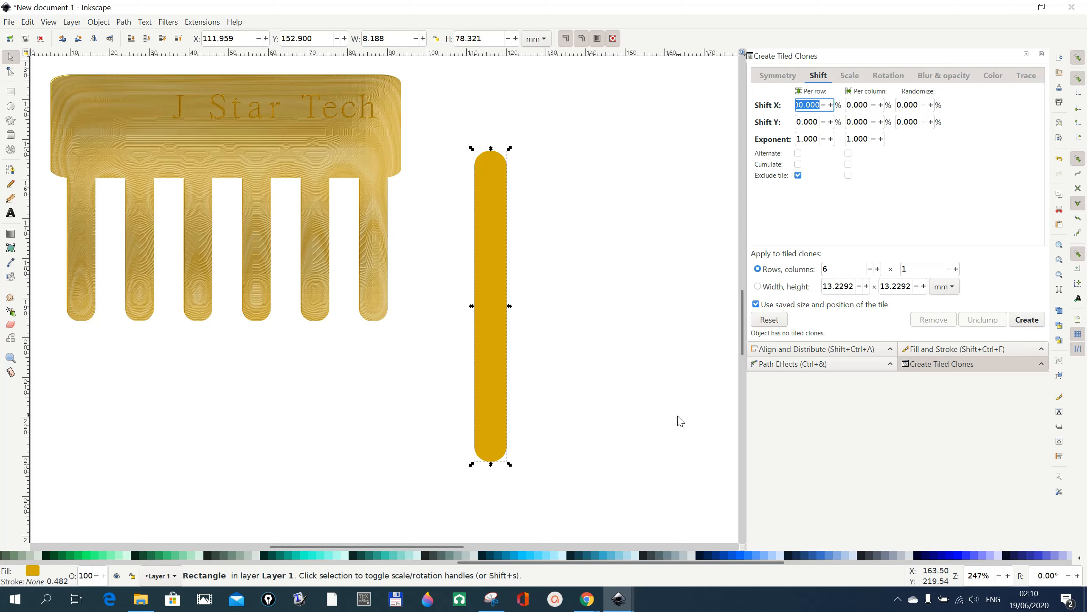
{"action": "left_click", "coordinate": [1031, 324]}
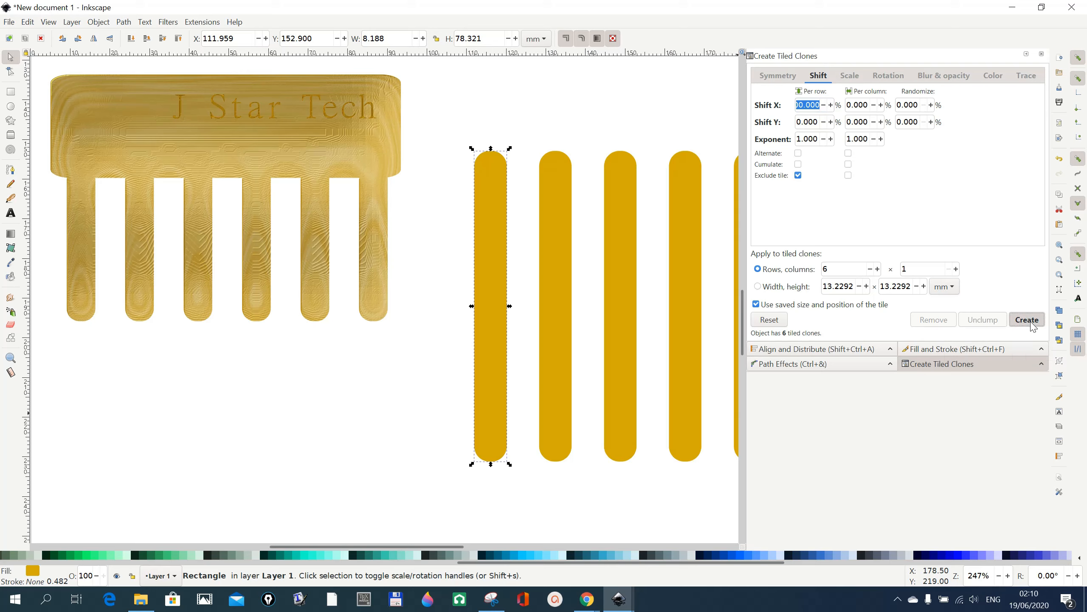
{"action": "scroll", "coordinate": [581, 403], "scroll_direction": "down", "scroll_amount": 8}
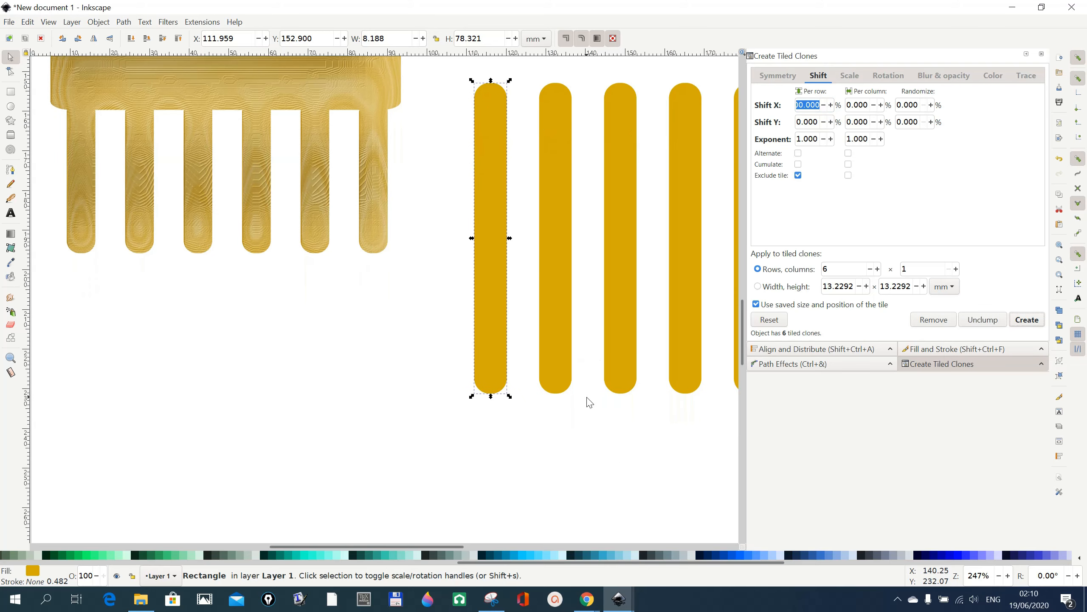
{"action": "scroll", "coordinate": [584, 340], "scroll_direction": "up", "scroll_amount": 3}
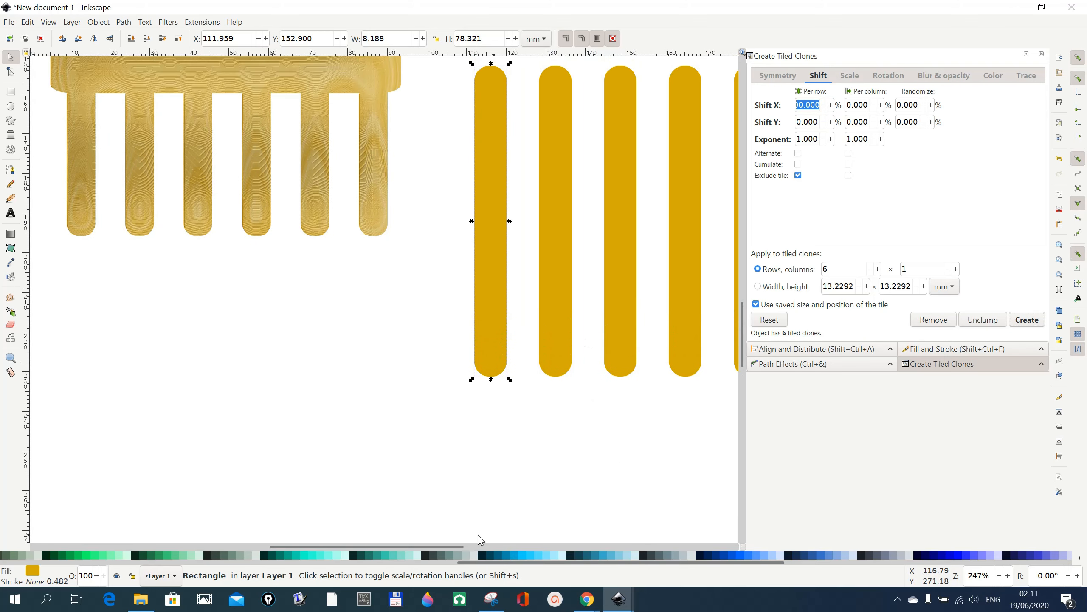
Step: Move the dark brown comb farther away so that it is clear of the row of cloned teeth
{"action": "mouse_move", "coordinate": [436, 547]}
{"action": "left_mouse_down"}
{"action": "mouse_move", "coordinate": [484, 548]}
{"action": "mouse_move", "coordinate": [472, 549]}
{"action": "left_mouse_up"}
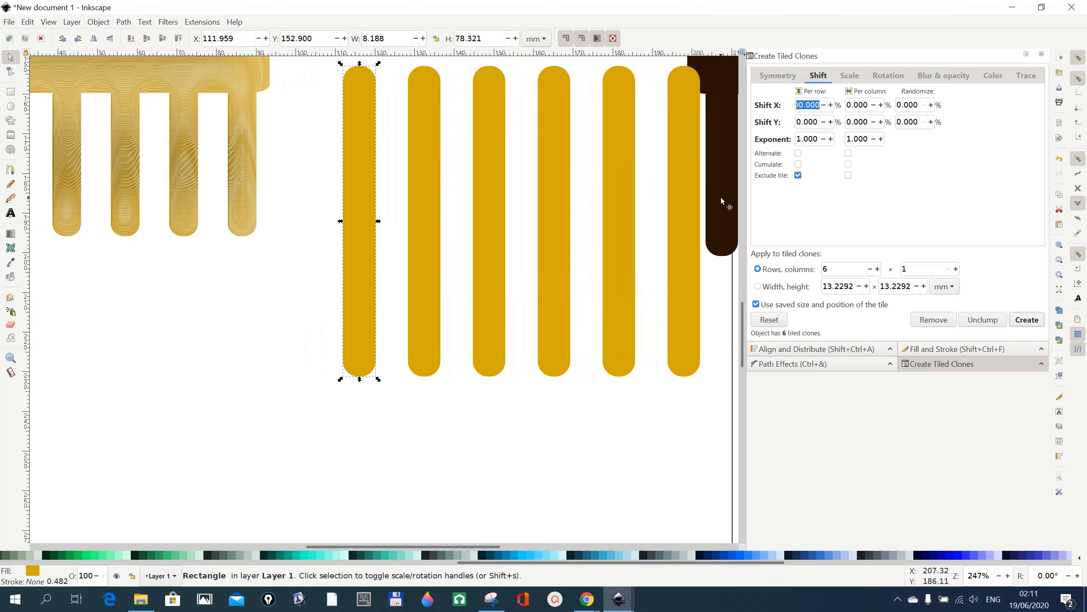
{"action": "left_click_drag", "start_coordinate": [720, 197], "coordinate": [738, 212]}
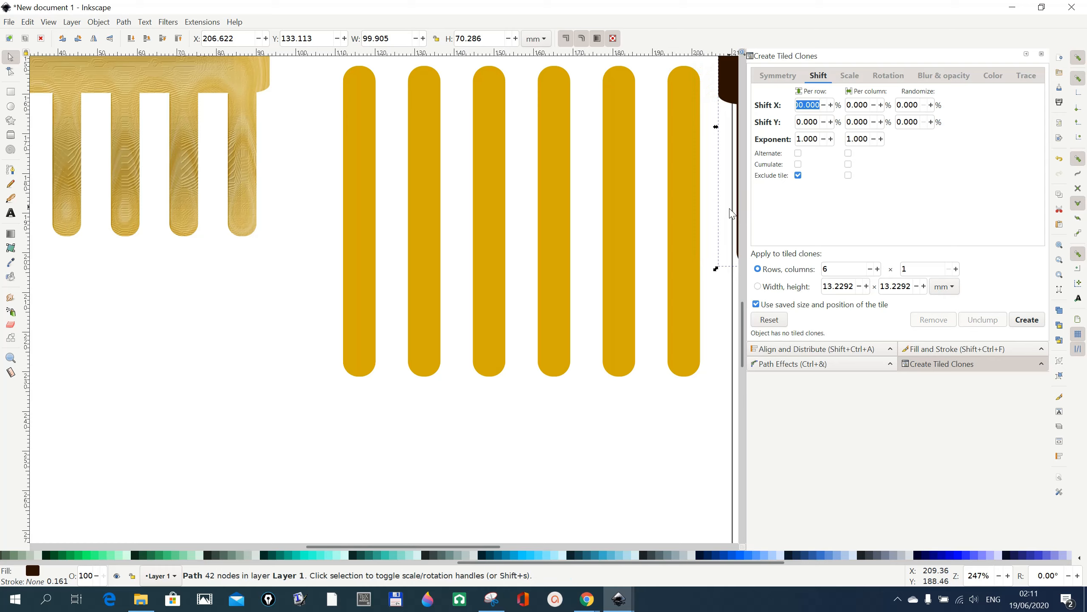
{"action": "left_click_drag", "start_coordinate": [725, 110], "coordinate": [742, 112]}
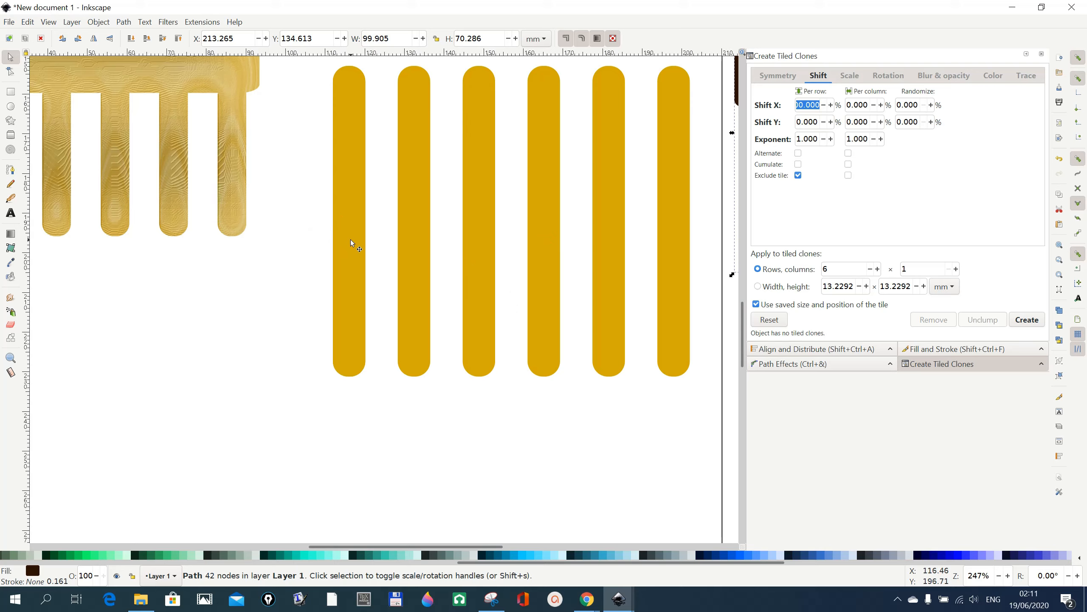
Step: Move the clone lying on top of the original tooth out toward the wooden comb to expose the original
{"action": "left_click", "coordinate": [348, 225]}
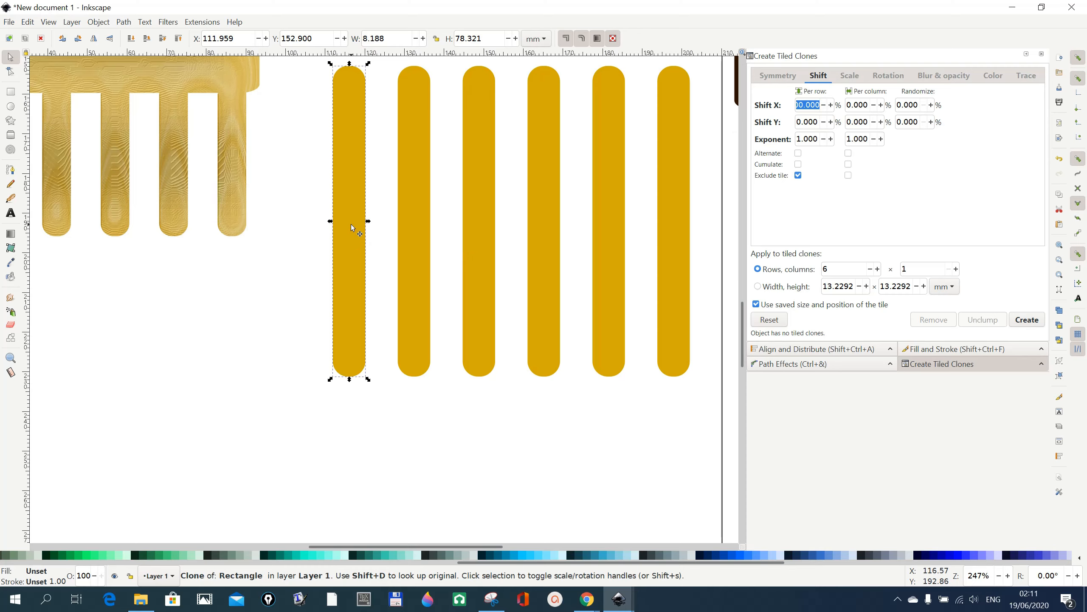
{"action": "left_click_drag", "start_coordinate": [350, 224], "coordinate": [334, 229]}
{"action": "left_click_drag", "start_coordinate": [304, 238], "coordinate": [304, 239]}
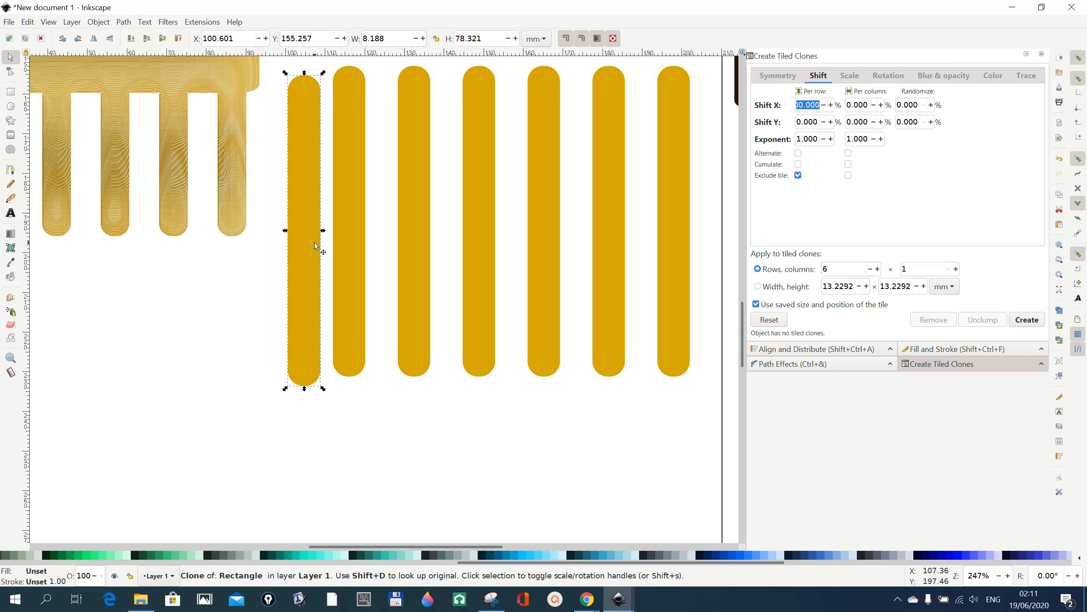
{"action": "left_click", "coordinate": [343, 244]}
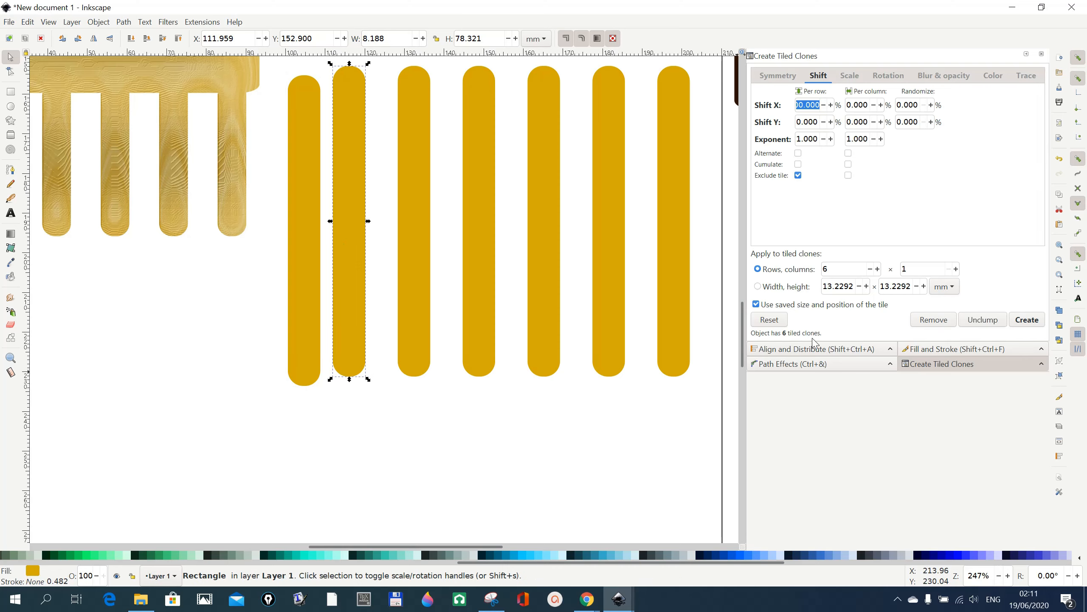
{"action": "left_click_drag", "start_coordinate": [346, 242], "coordinate": [128, 416]}
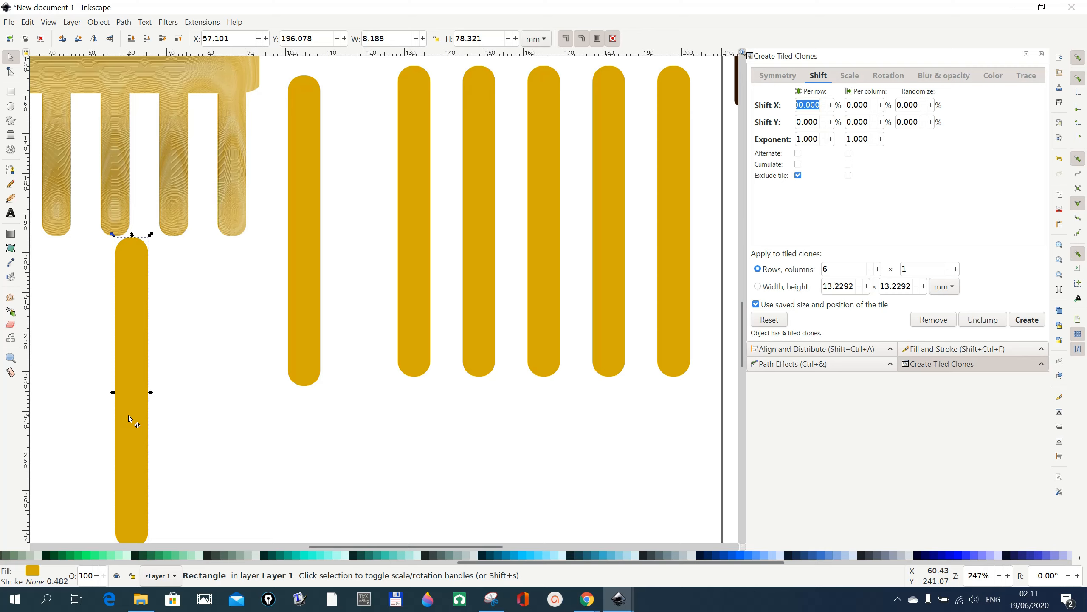
{"action": "left_click_drag", "start_coordinate": [307, 223], "coordinate": [338, 218]}
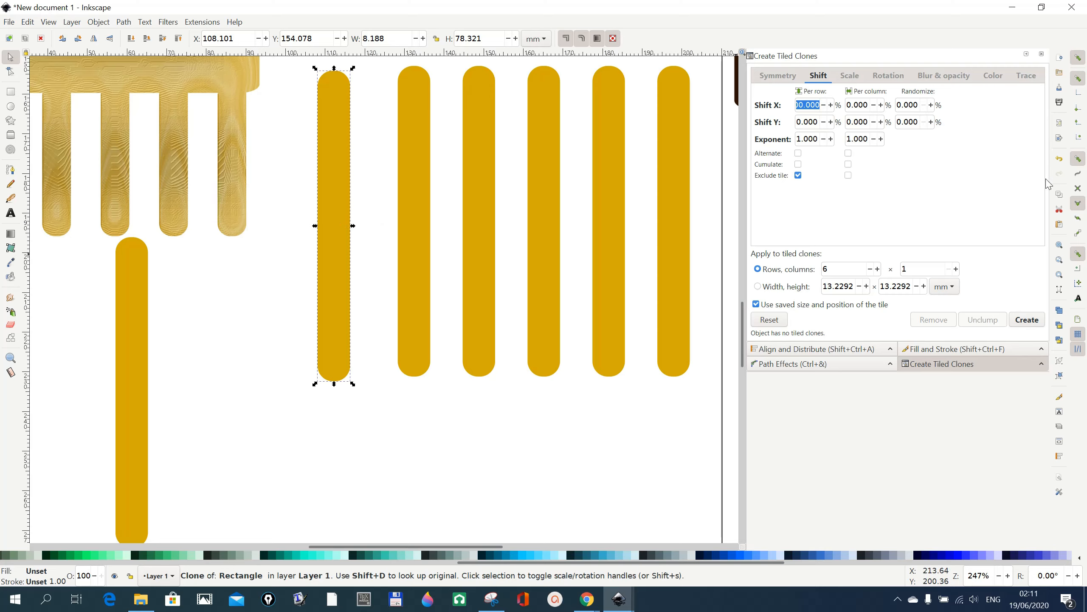
{"action": "left_click", "coordinate": [1059, 159]}
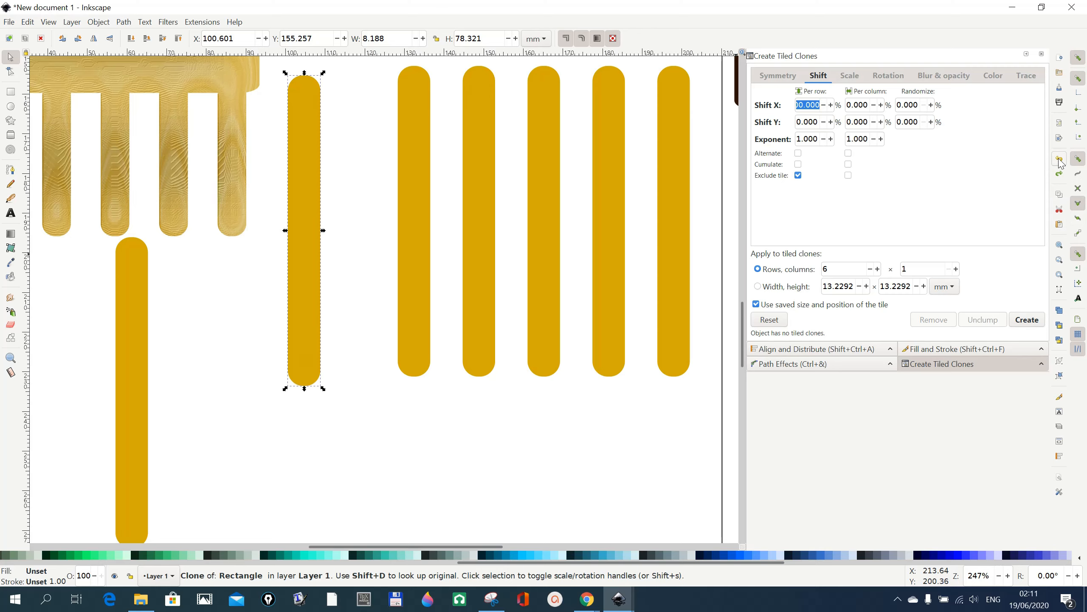
{"action": "left_click", "coordinate": [1059, 160]}
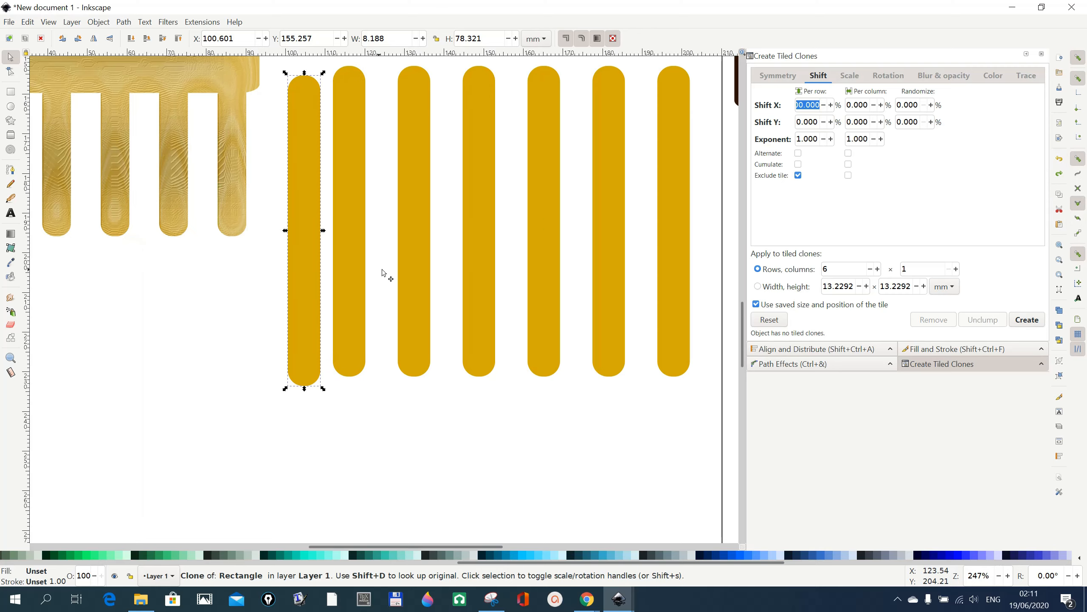
Step: Rearrange the overlapping clone and first tooth so that a single tooth lines up beside the other five
{"action": "left_click", "coordinate": [314, 193]}
{"action": "left_click_drag", "start_coordinate": [314, 191], "coordinate": [363, 198]}
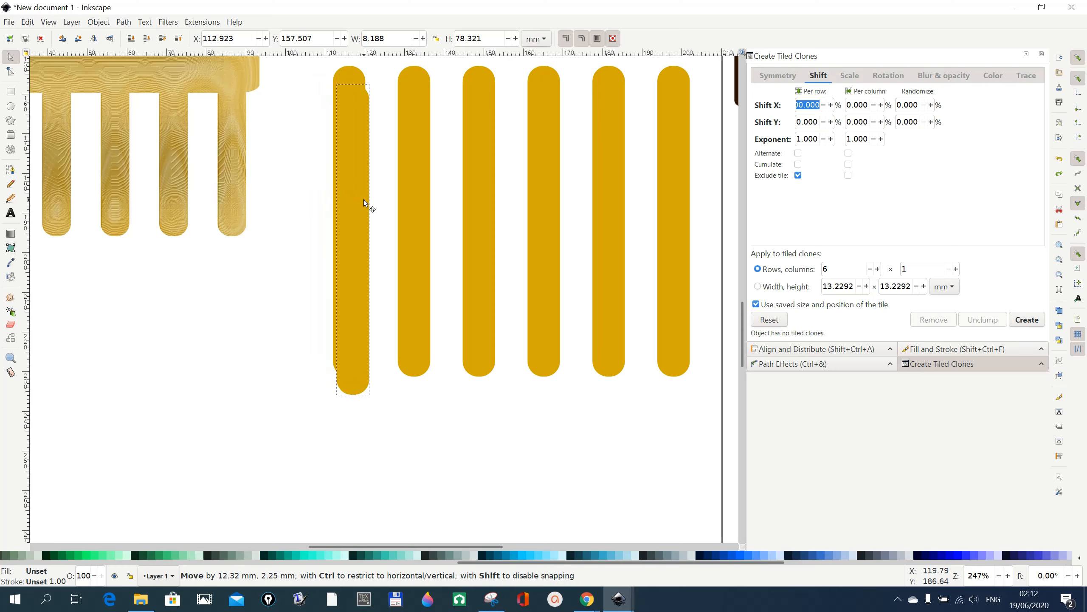
{"action": "left_click", "coordinate": [354, 76]}
{"action": "mouse_move", "coordinate": [354, 76]}
{"action": "left_mouse_down"}
{"action": "mouse_move", "coordinate": [332, 70]}
{"action": "mouse_move", "coordinate": [258, 96]}
{"action": "mouse_move", "coordinate": [236, 262]}
{"action": "left_mouse_up"}
{"action": "left_click_drag", "start_coordinate": [344, 145], "coordinate": [347, 123]}
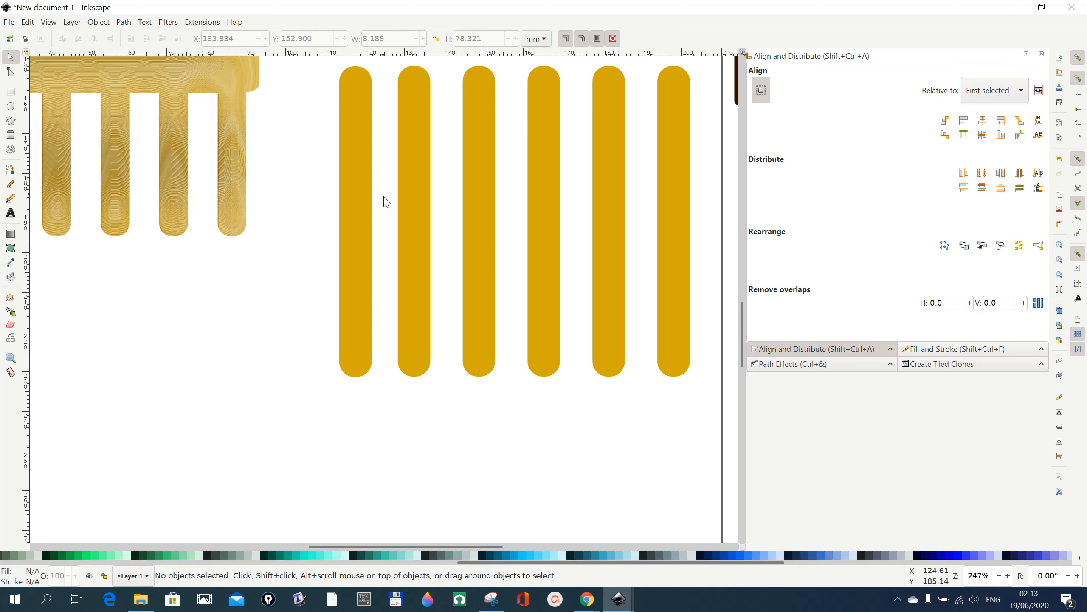
Step: Select all six teeth and combine them into a single path
{"action": "left_click", "coordinate": [365, 172]}
{"action": "left_click", "coordinate": [424, 193], "text": "shift"}
{"action": "left_click", "coordinate": [481, 204], "text": "shift"}
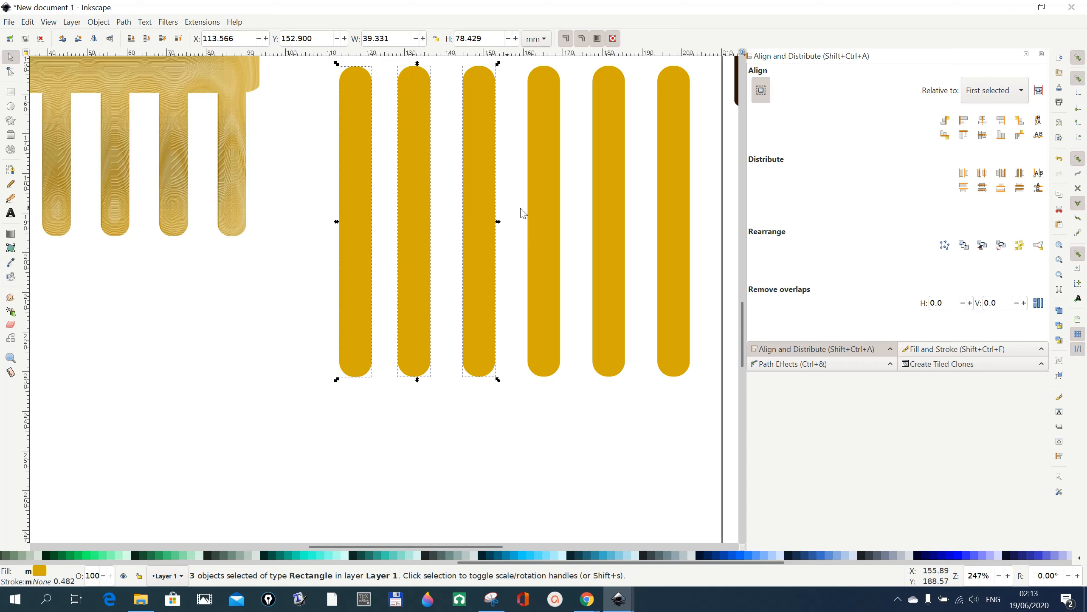
{"action": "left_click", "coordinate": [542, 214], "text": "shift"}
{"action": "left_click", "coordinate": [605, 211], "text": "shift"}
{"action": "left_click", "coordinate": [667, 211], "text": "shift"}
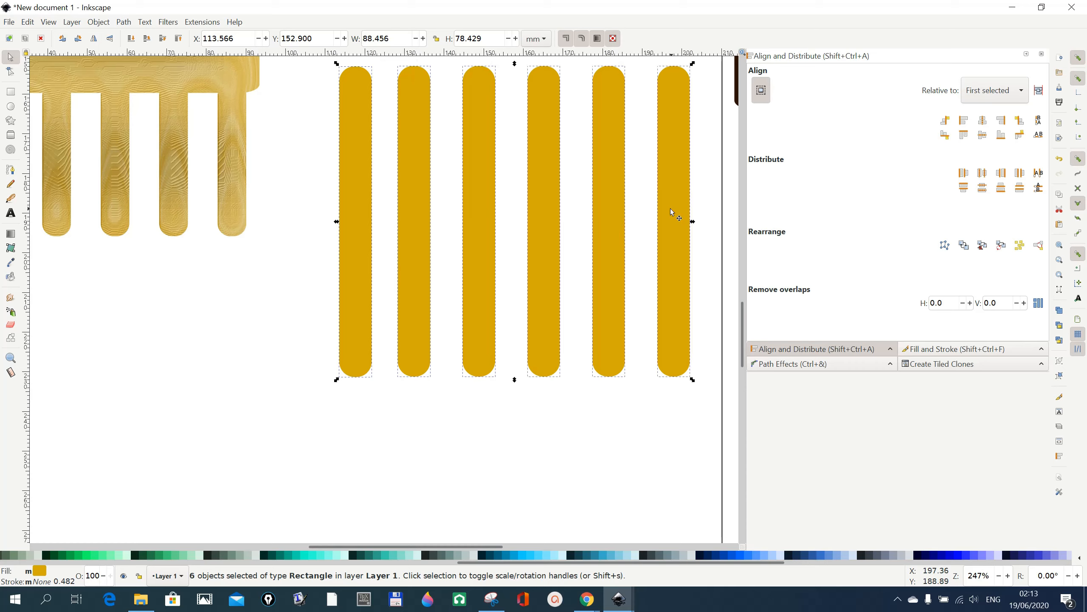
{"action": "left_click", "coordinate": [100, 21]}
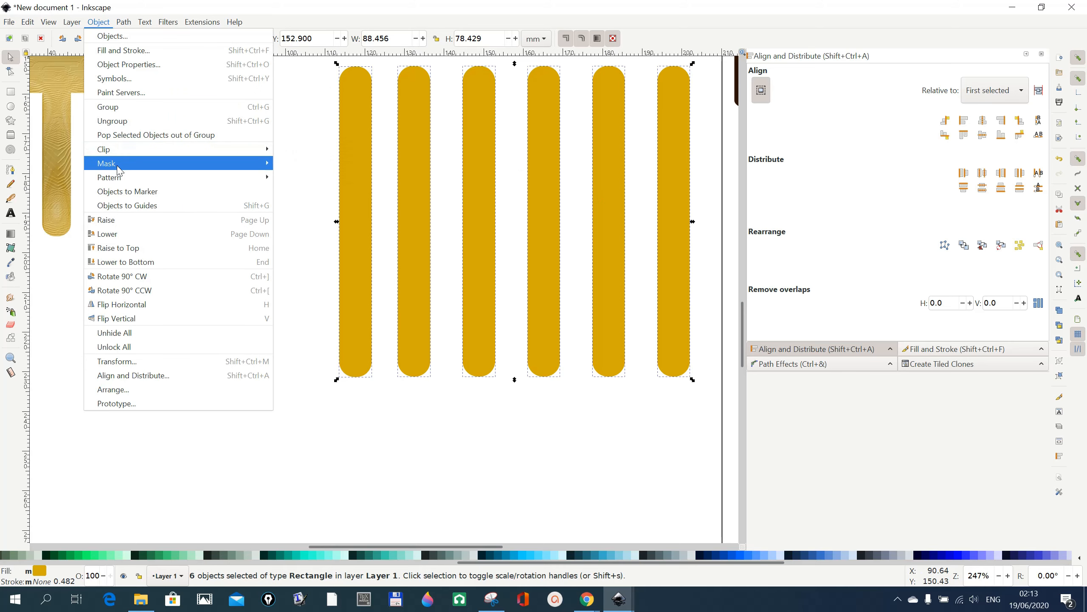
{"action": "mouse_move", "coordinate": [126, 24]}
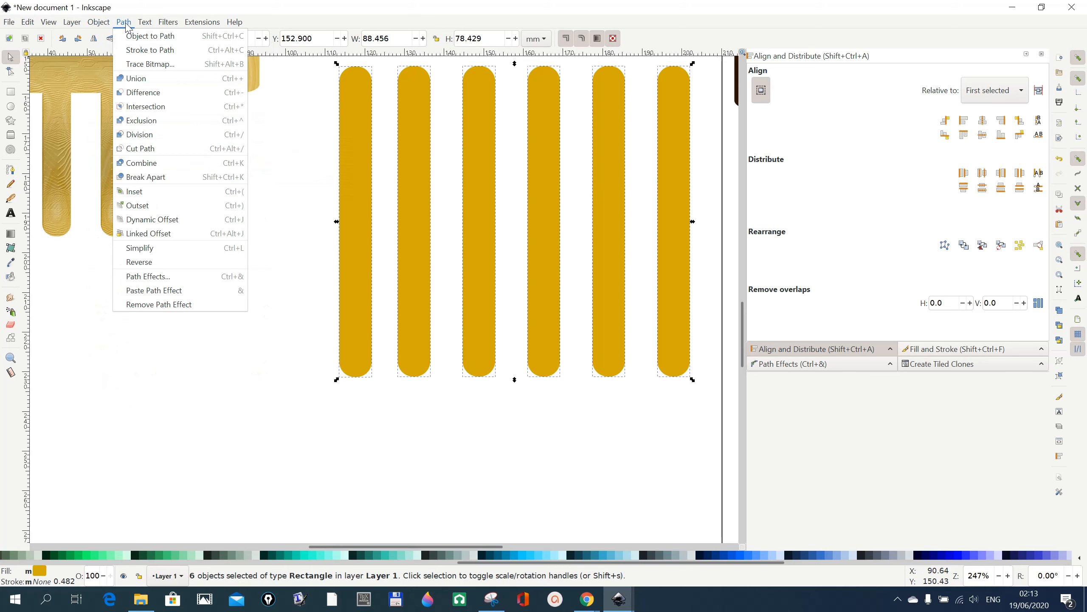
{"action": "left_click", "coordinate": [147, 166]}
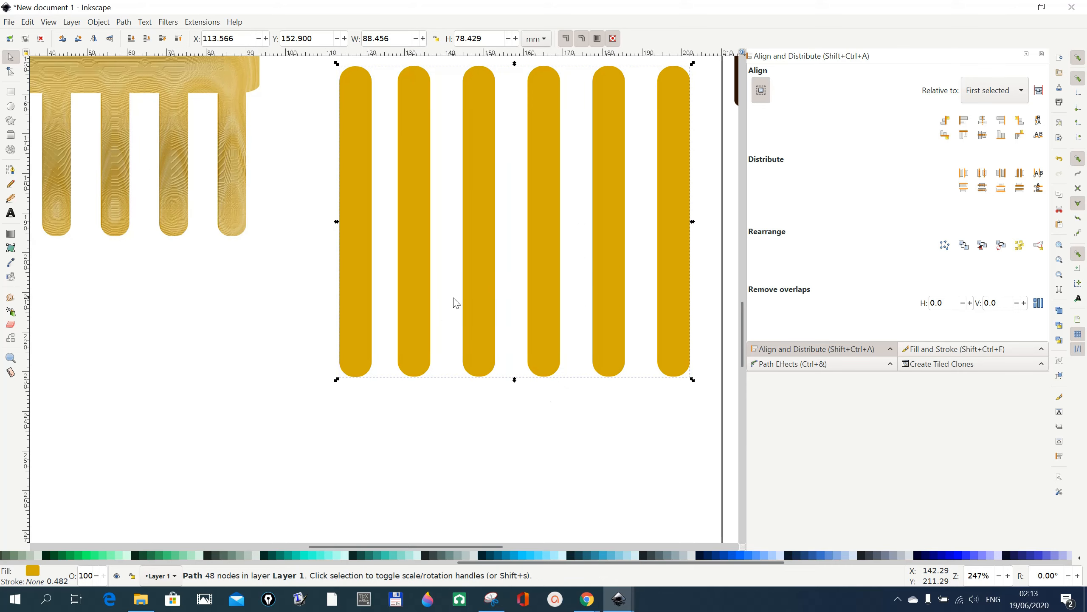
Step: Move the combined teeth to the empty area of the page below the finished wooden comb
{"action": "left_click_drag", "start_coordinate": [479, 234], "coordinate": [457, 309]}
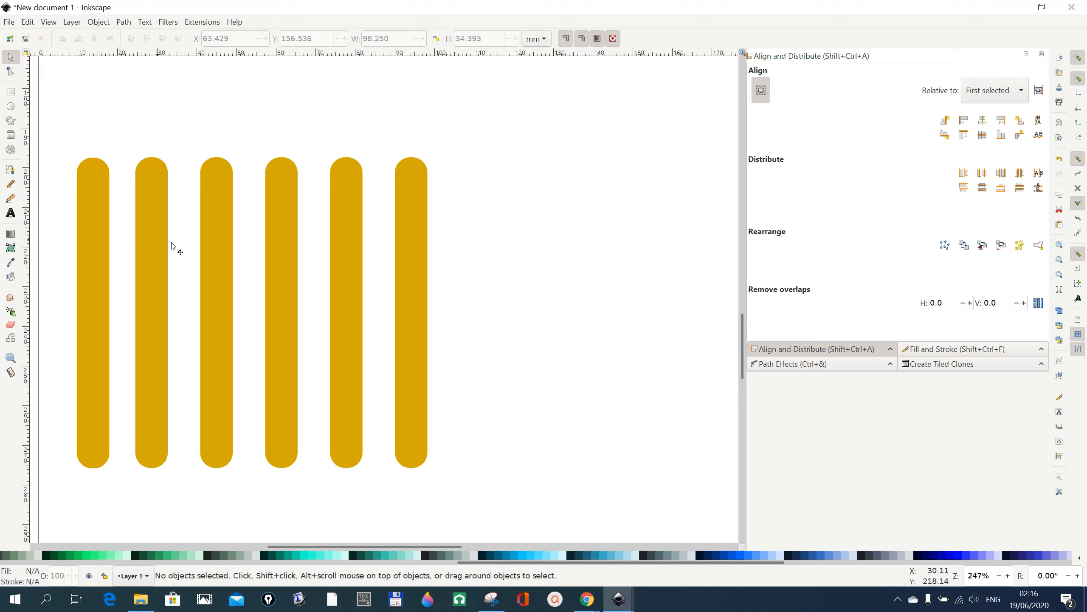
{"action": "scroll", "coordinate": [565, 298], "scroll_direction": "up", "scroll_amount": 5}
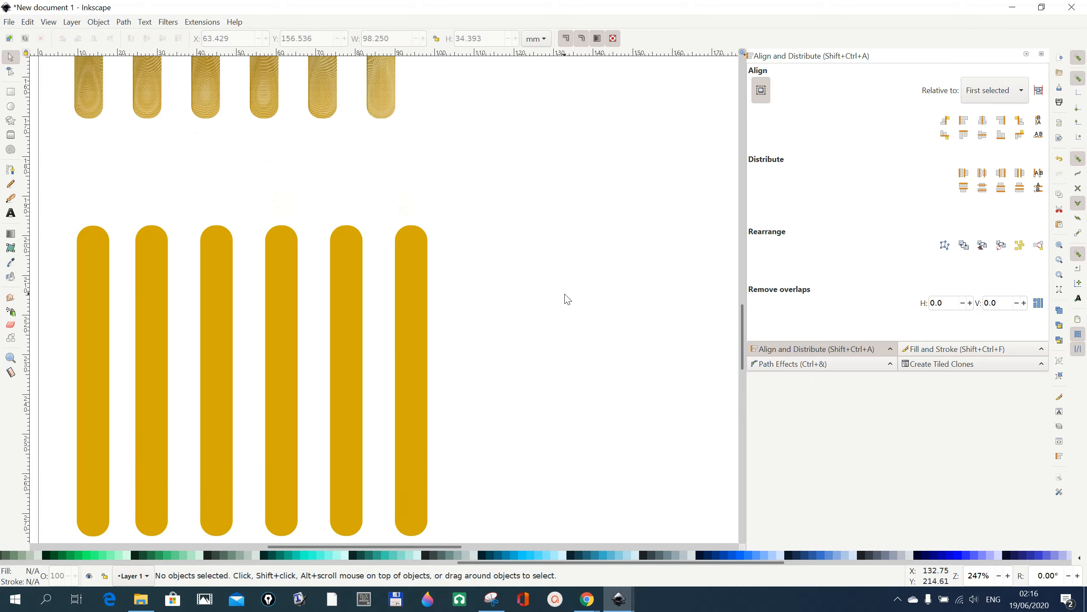
{"action": "scroll", "coordinate": [565, 299], "scroll_direction": "up", "scroll_amount": 2}
{"action": "scroll", "coordinate": [564, 297], "scroll_direction": "down", "scroll_amount": 8}
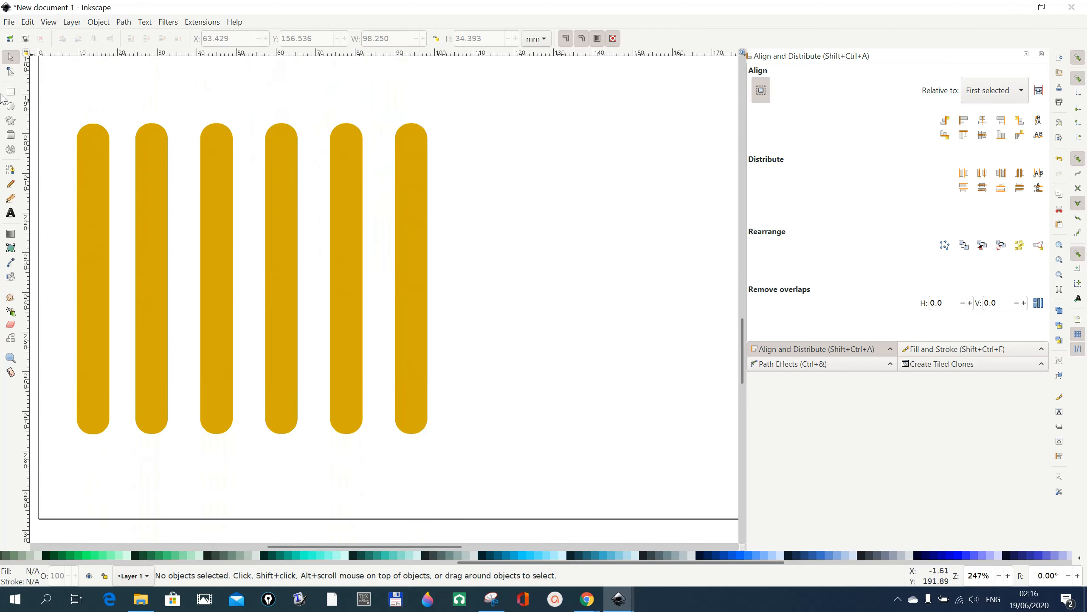
Step: Draw a rounded rectangle about 100 by 29 mm across the upper ends of the teeth as the comb's spine
{"action": "left_click", "coordinate": [11, 93]}
{"action": "left_click_drag", "start_coordinate": [56, 120], "coordinate": [450, 235]}
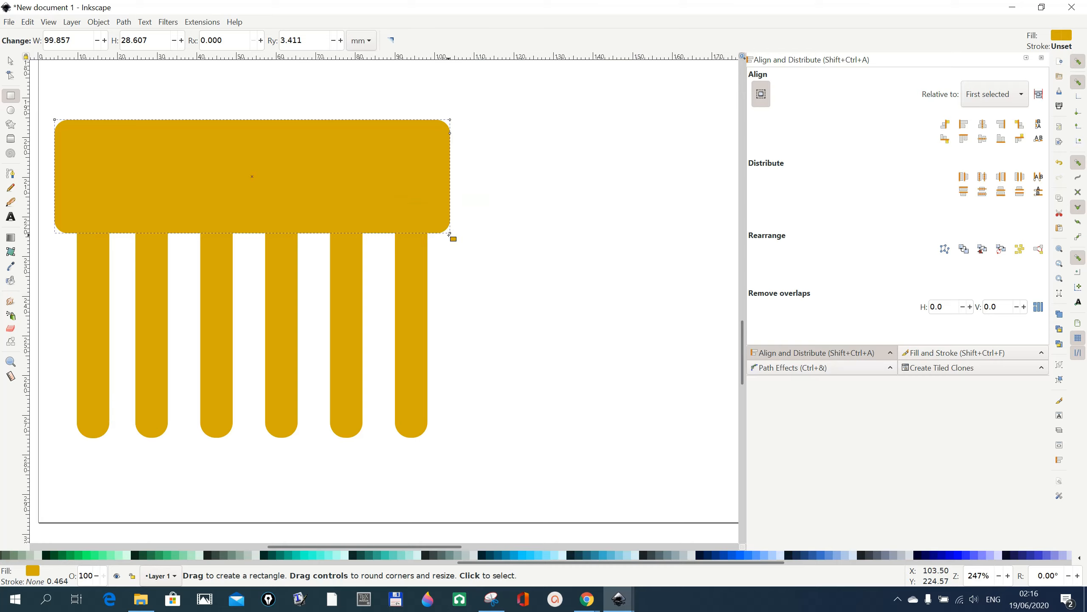
{"action": "left_click", "coordinate": [12, 78]}
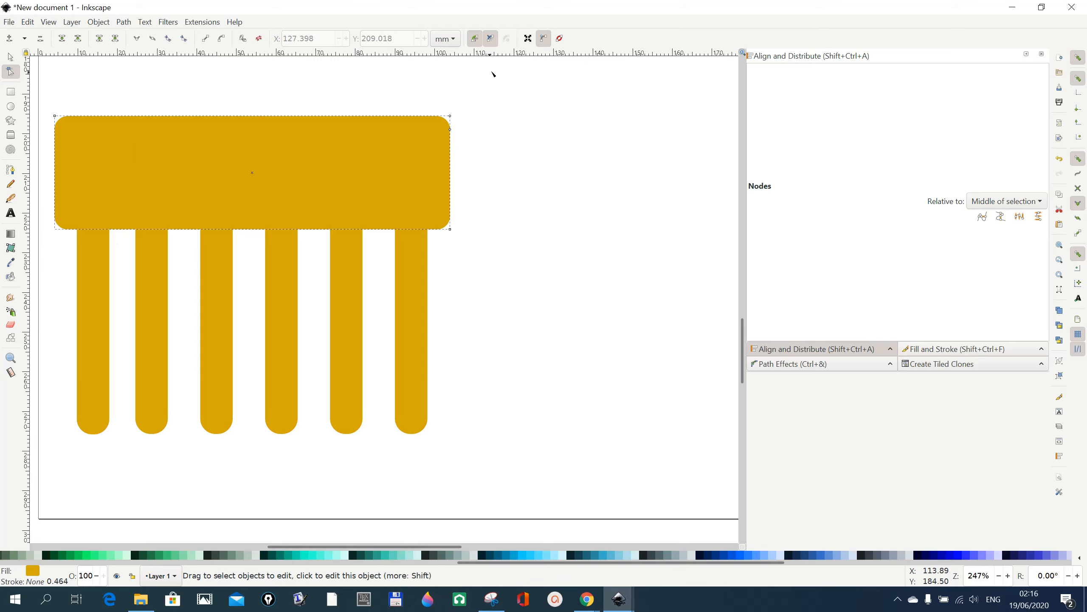
Step: Merge the rounded rectangle and the teeth with Union, and shift the comb about 5 mm away from the page's edge
{"action": "left_click", "coordinate": [11, 58]}
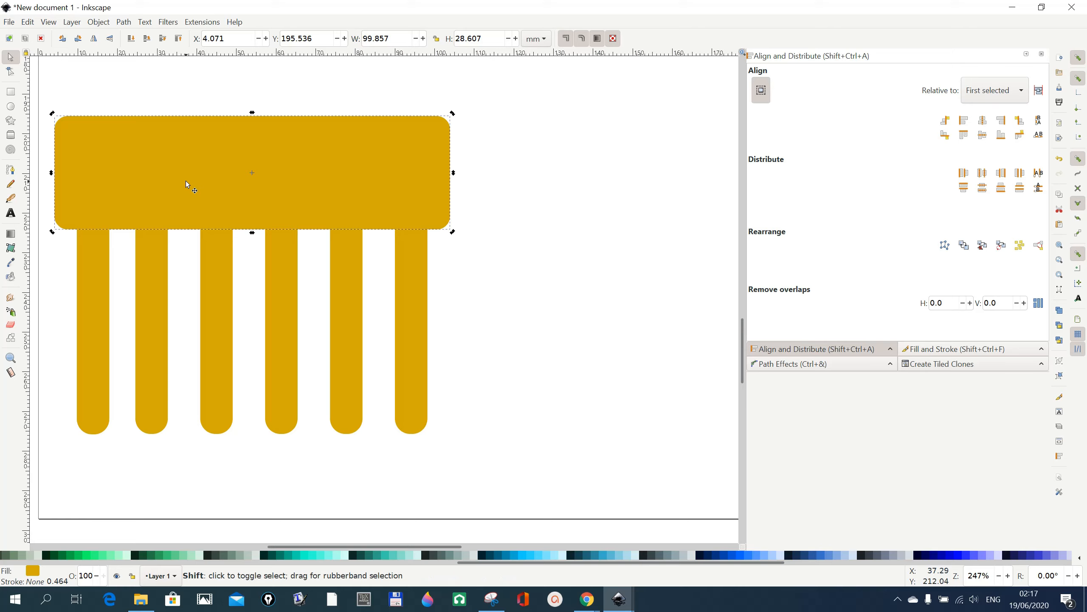
{"action": "left_click", "coordinate": [149, 260], "text": "shift"}
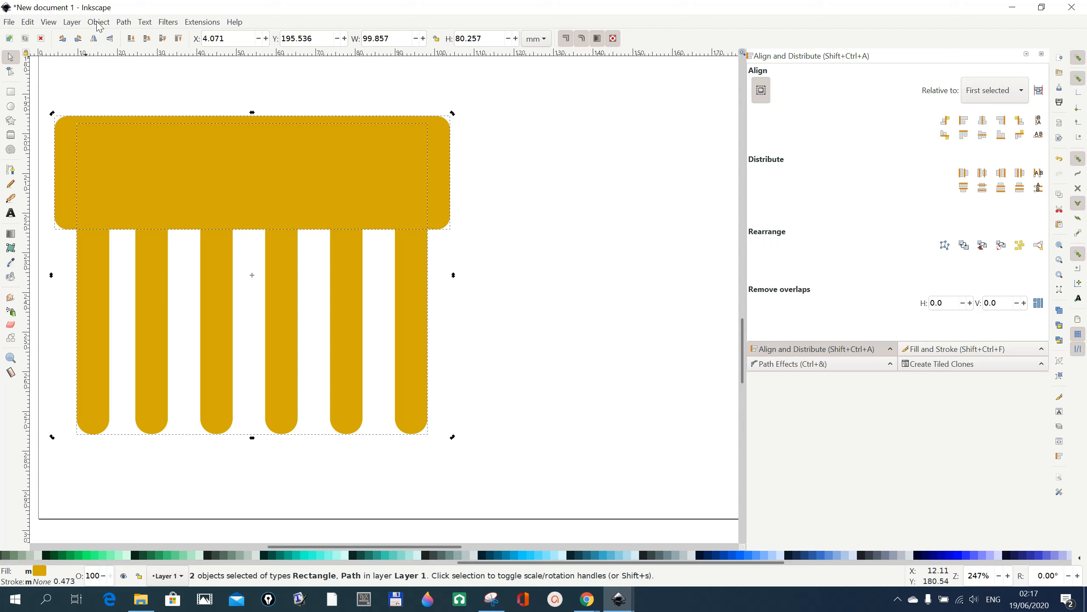
{"action": "left_click", "coordinate": [123, 22]}
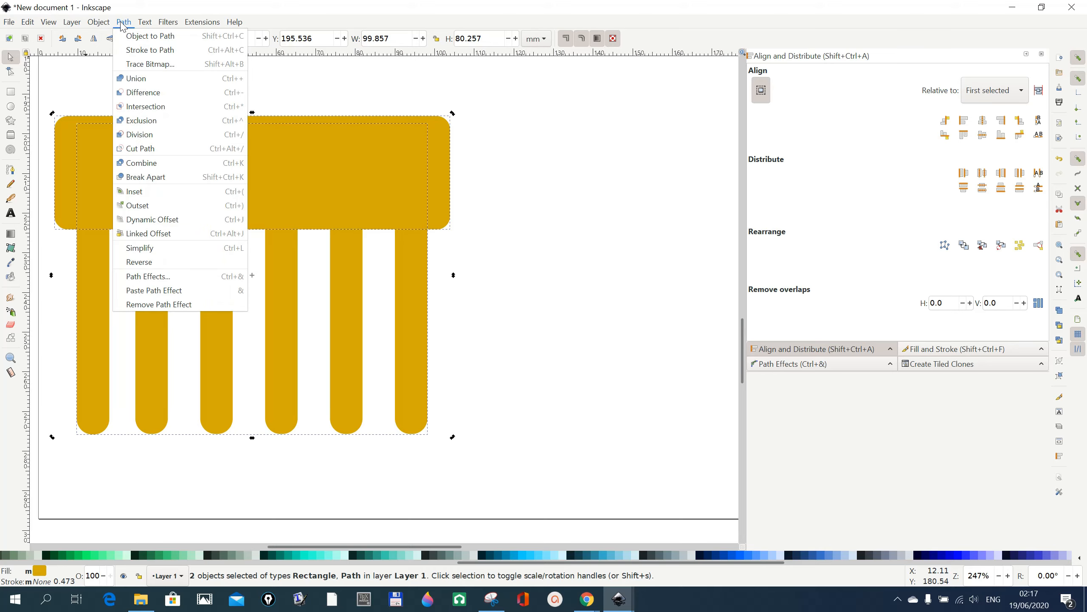
{"action": "left_click", "coordinate": [135, 79]}
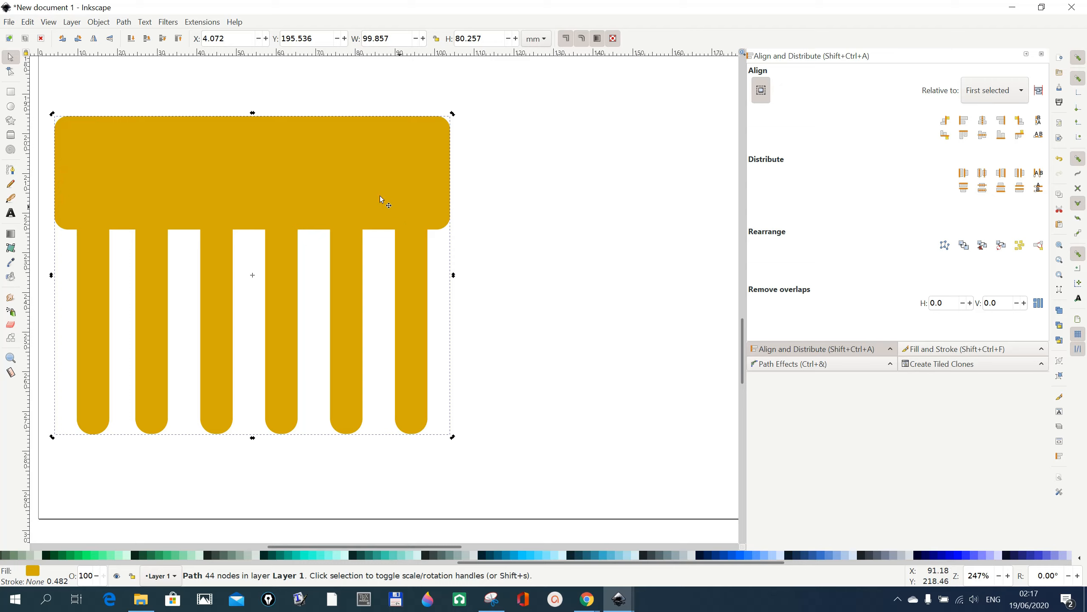
{"action": "left_click", "coordinate": [507, 270]}
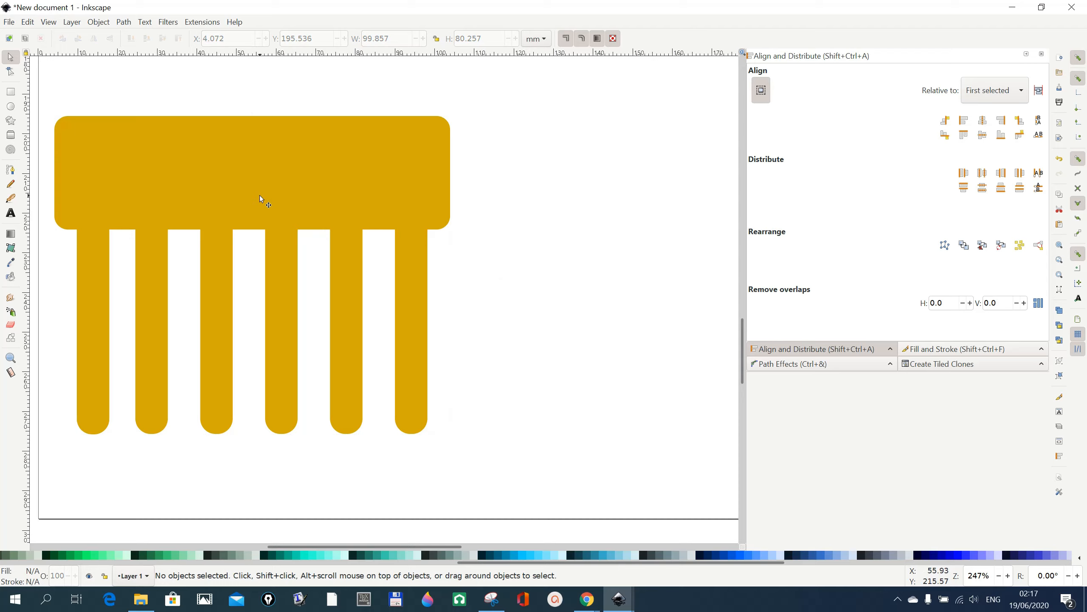
{"action": "left_click_drag", "start_coordinate": [290, 190], "coordinate": [309, 191]}
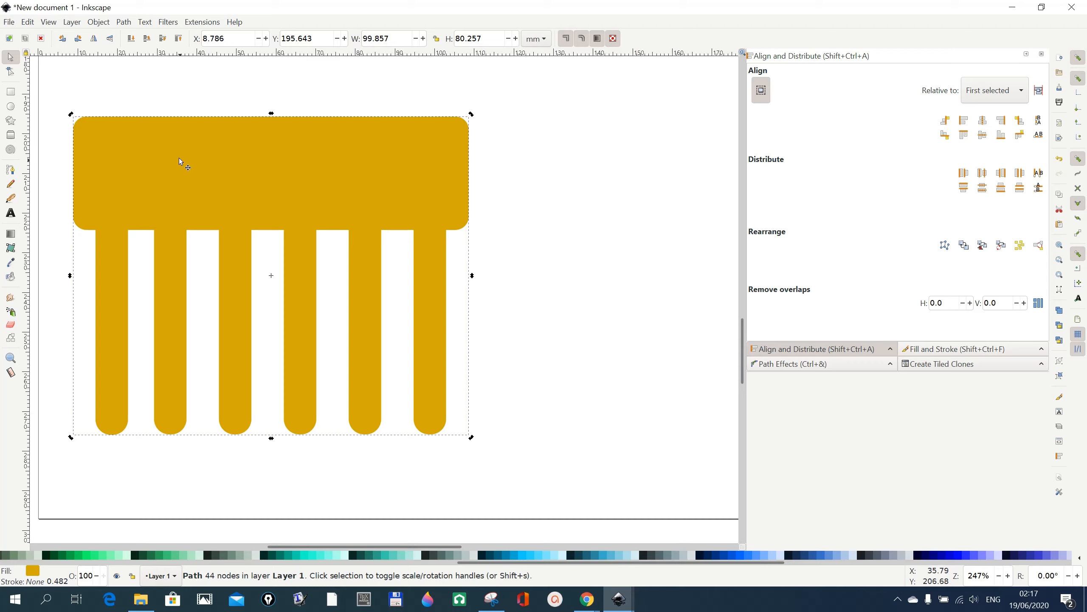
Step: Apply the 3D Wood material filter to the merged comb
{"action": "left_click", "coordinate": [166, 24]}
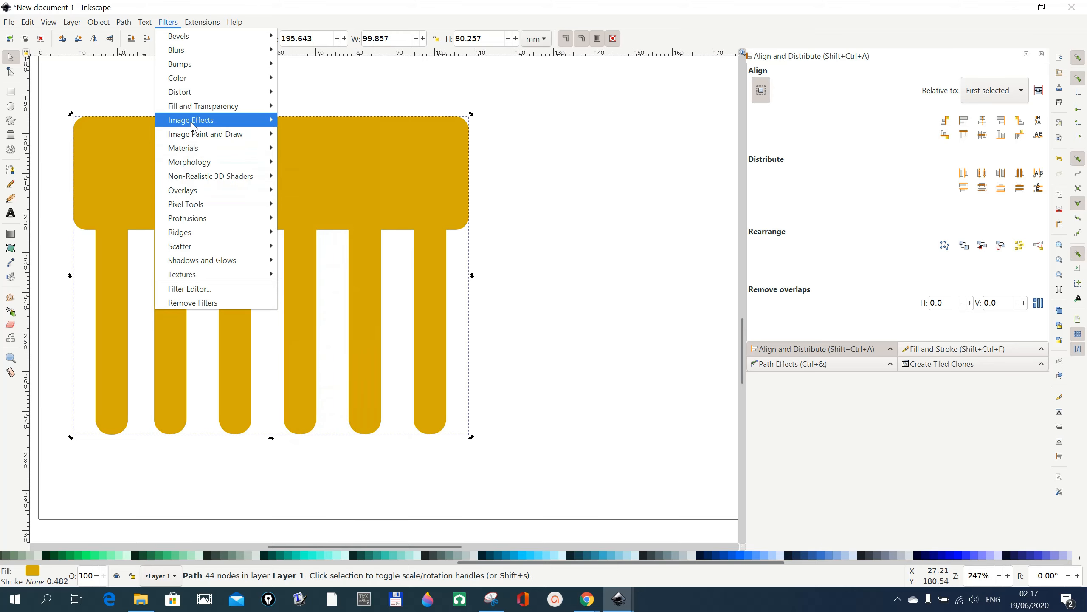
{"action": "mouse_move", "coordinate": [193, 154]}
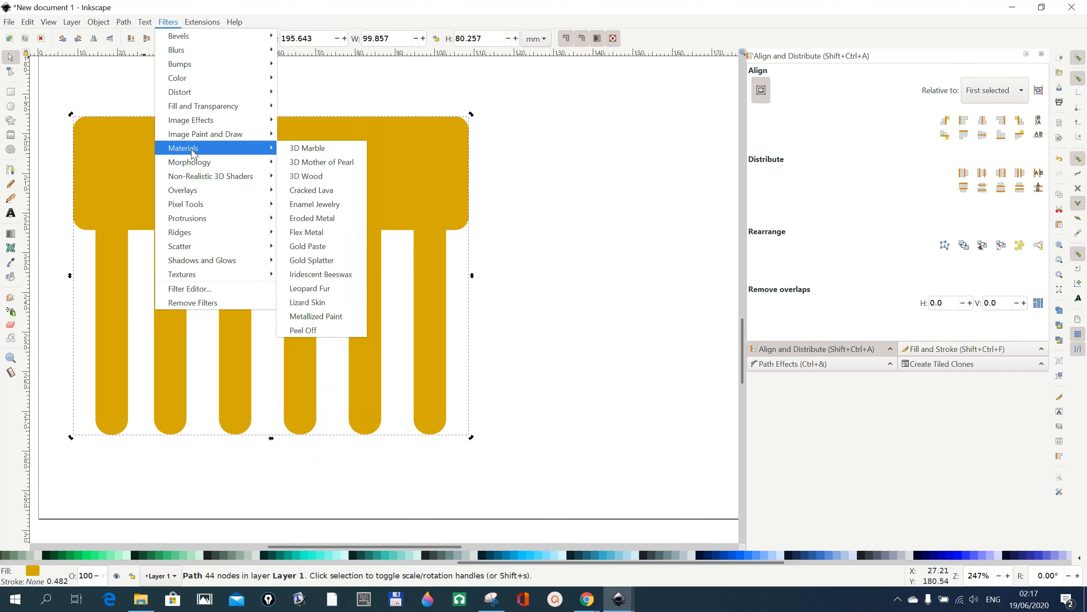
{"action": "left_click", "coordinate": [298, 178]}
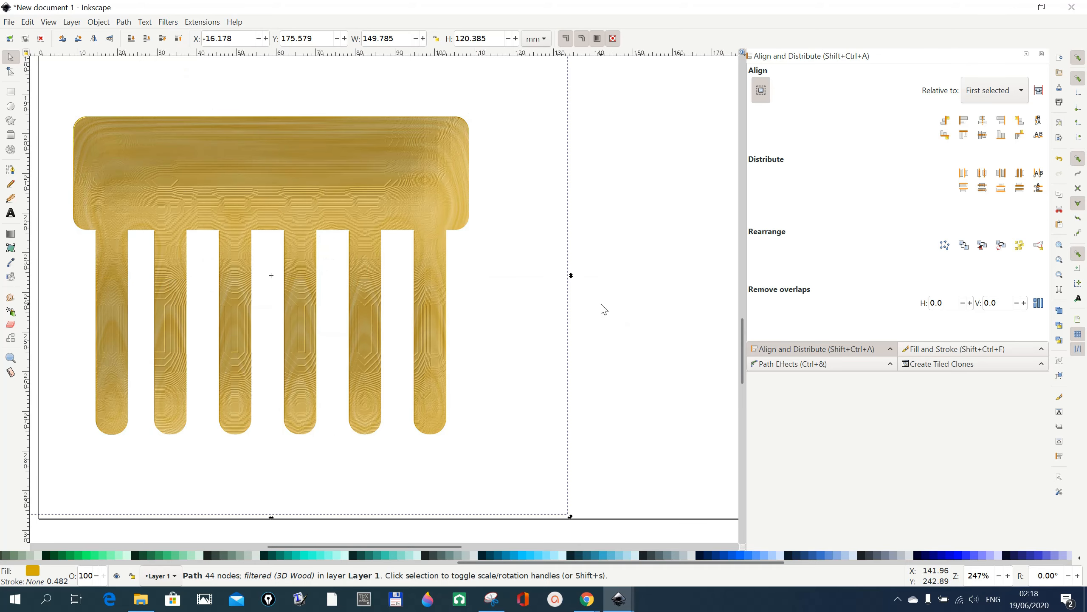
Step: Change the wood-textured comb's fill to a bright yellow from the palette
{"action": "scroll", "coordinate": [601, 309], "scroll_direction": "down", "scroll_amount": 2}
{"action": "scroll", "coordinate": [552, 358], "scroll_direction": "down", "scroll_amount": 2}
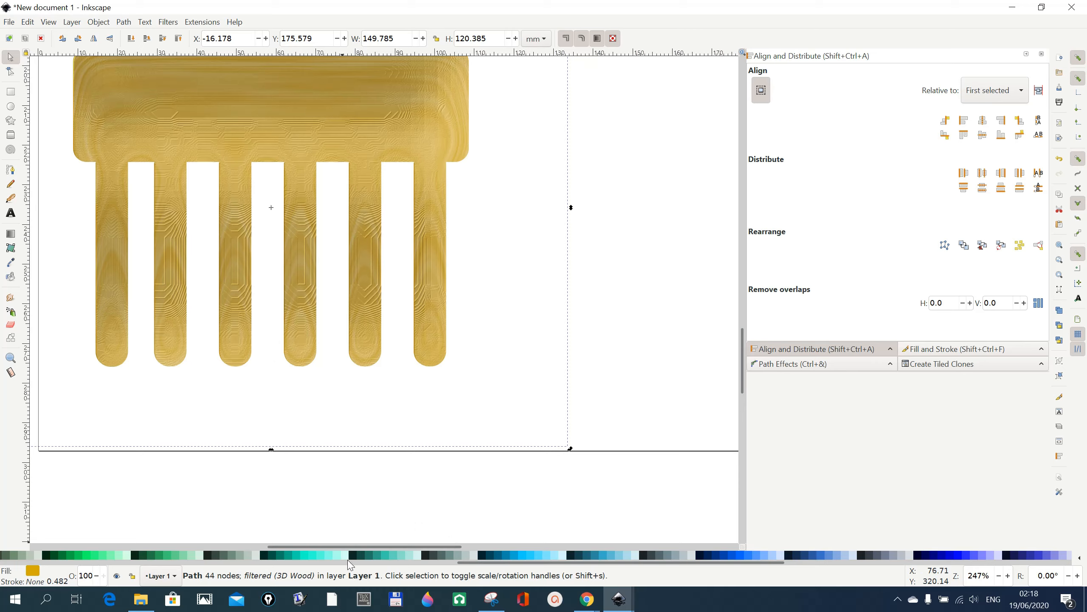
{"action": "left_click_drag", "start_coordinate": [350, 551], "coordinate": [311, 549]}
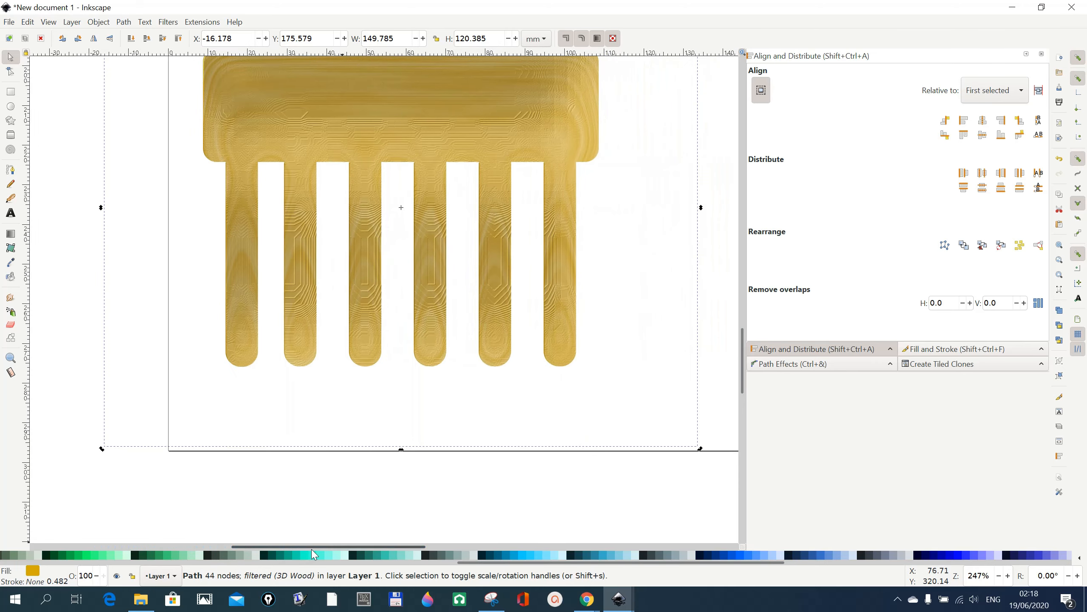
{"action": "left_click_drag", "start_coordinate": [480, 562], "coordinate": [194, 563]}
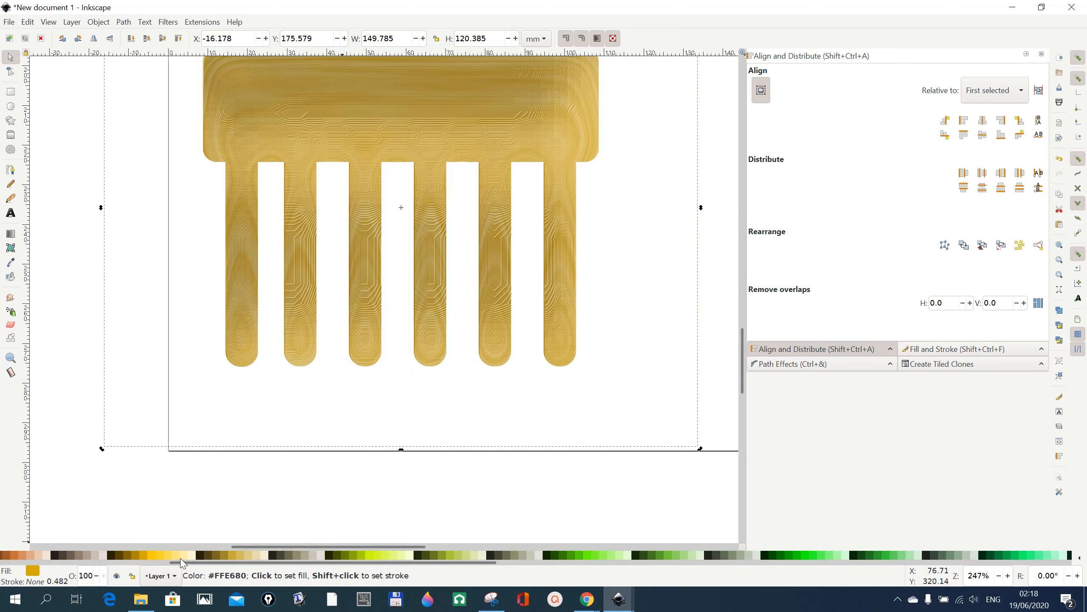
{"action": "left_click", "coordinate": [153, 557]}
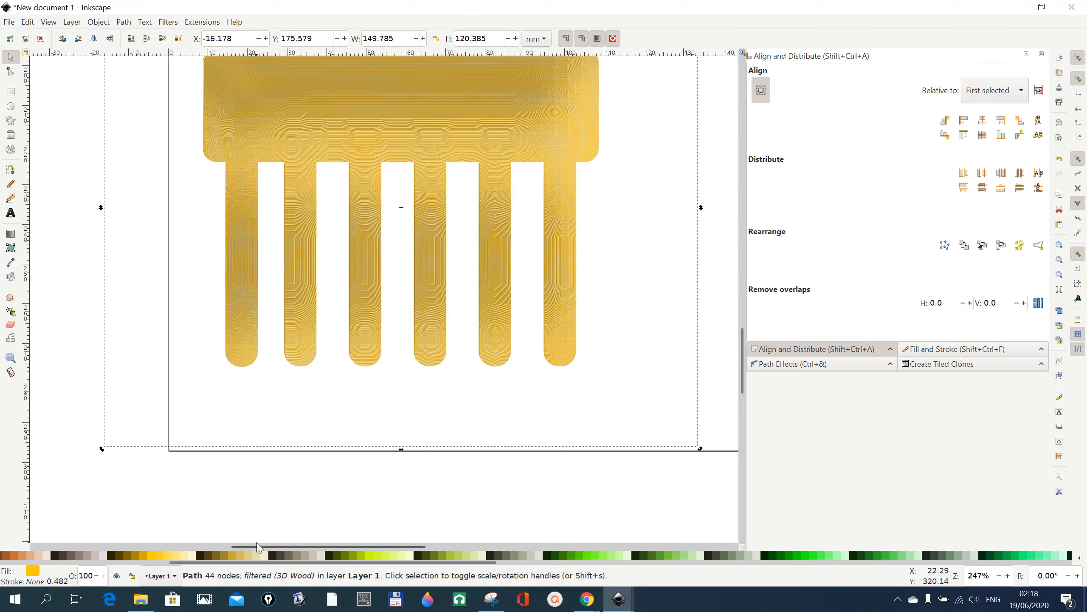
Step: Compare the recolored comb's wood texture with the finished comb that carries the J Star Tech text
{"action": "scroll", "coordinate": [417, 503], "scroll_direction": "up", "scroll_amount": 1}
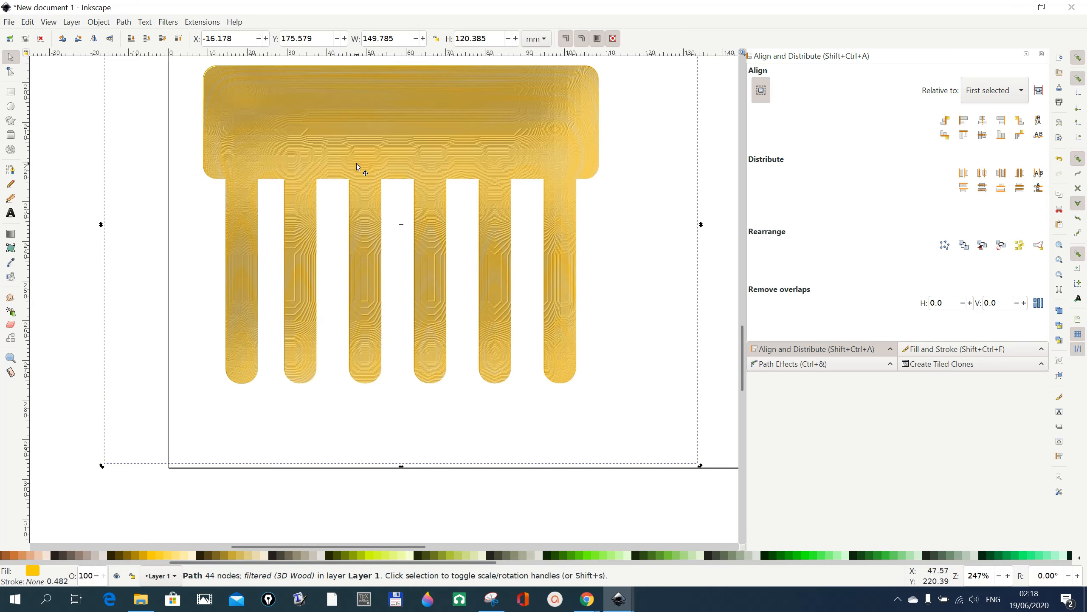
{"action": "scroll", "coordinate": [543, 307], "scroll_direction": "up", "scroll_amount": 6}
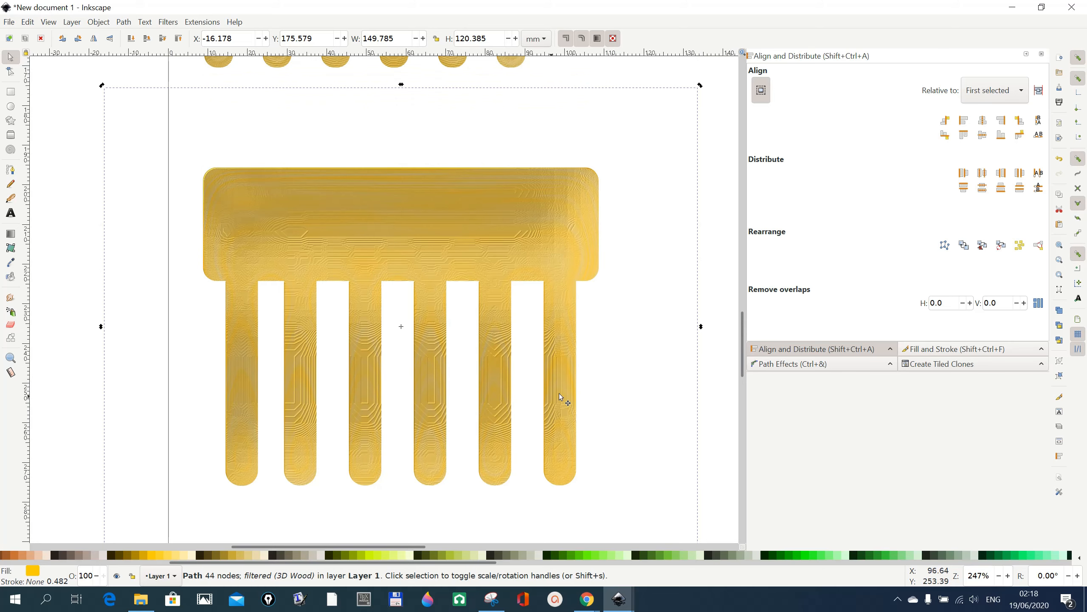
{"action": "scroll", "coordinate": [560, 393], "scroll_direction": "down", "scroll_amount": 6}
{"action": "scroll", "coordinate": [564, 393], "scroll_direction": "up", "scroll_amount": 1}
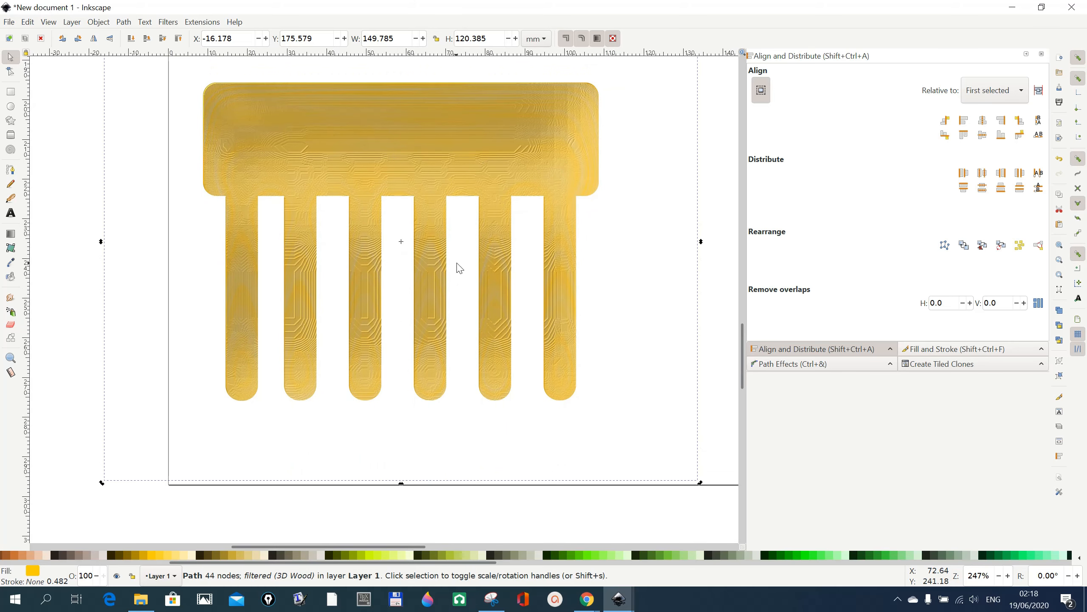
{"action": "scroll", "coordinate": [461, 276], "scroll_direction": "up", "scroll_amount": 14}
{"action": "scroll", "coordinate": [461, 277], "scroll_direction": "up", "scroll_amount": 9}
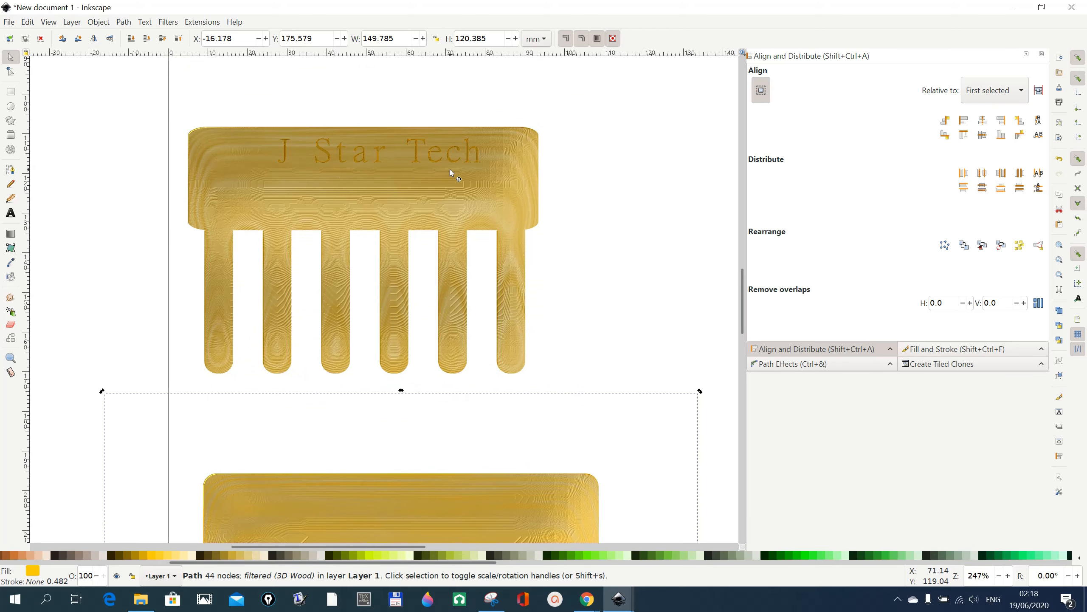
{"action": "scroll", "coordinate": [561, 436], "scroll_direction": "down", "scroll_amount": 4}
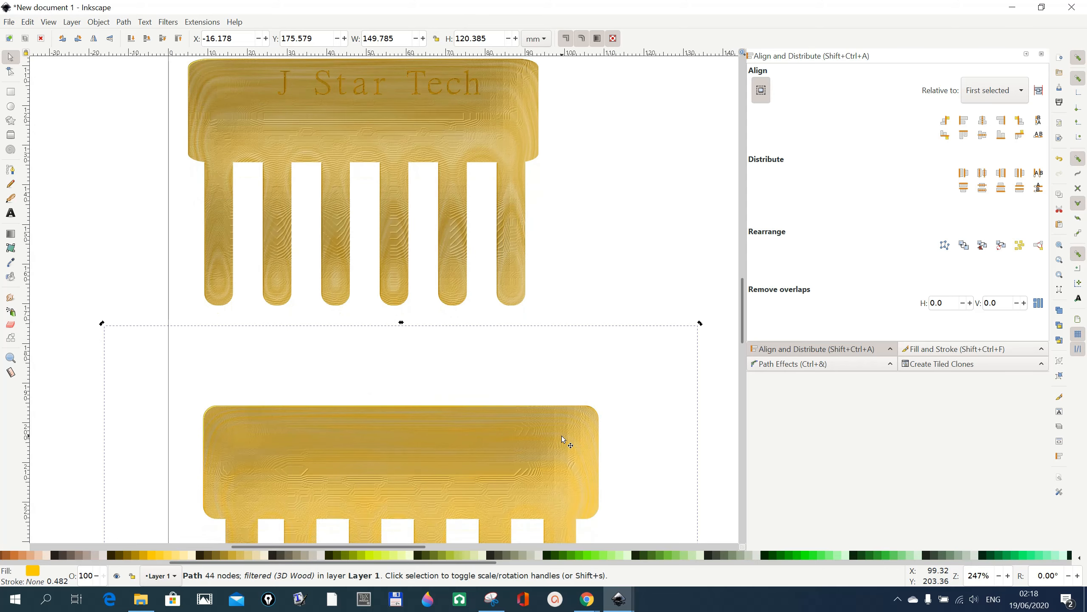
{"action": "scroll", "coordinate": [561, 435], "scroll_direction": "down", "scroll_amount": 20}
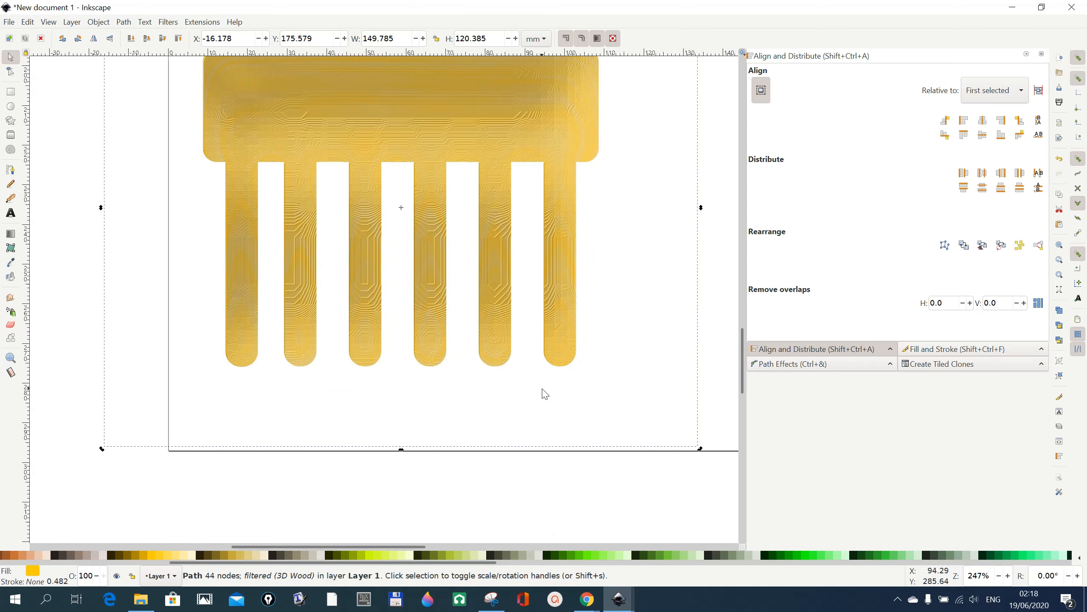
{"action": "scroll", "coordinate": [545, 393], "scroll_direction": "up", "scroll_amount": 2}
{"action": "scroll", "coordinate": [546, 471], "scroll_direction": "down", "scroll_amount": 10}
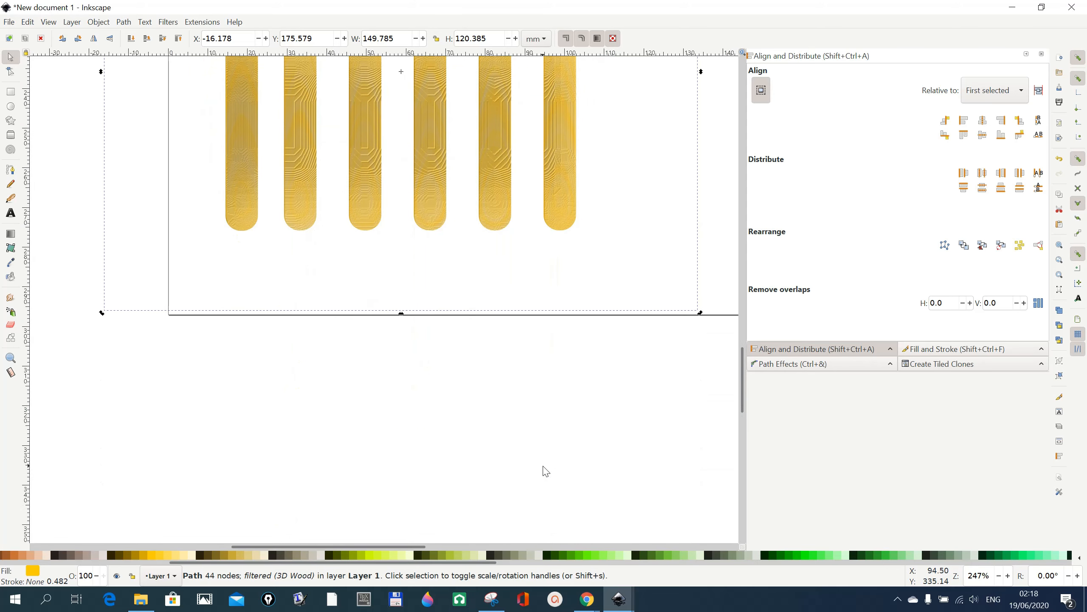
{"action": "scroll", "coordinate": [546, 471], "scroll_direction": "down", "scroll_amount": 5}
{"action": "scroll", "coordinate": [545, 471], "scroll_direction": "up", "scroll_amount": 15}
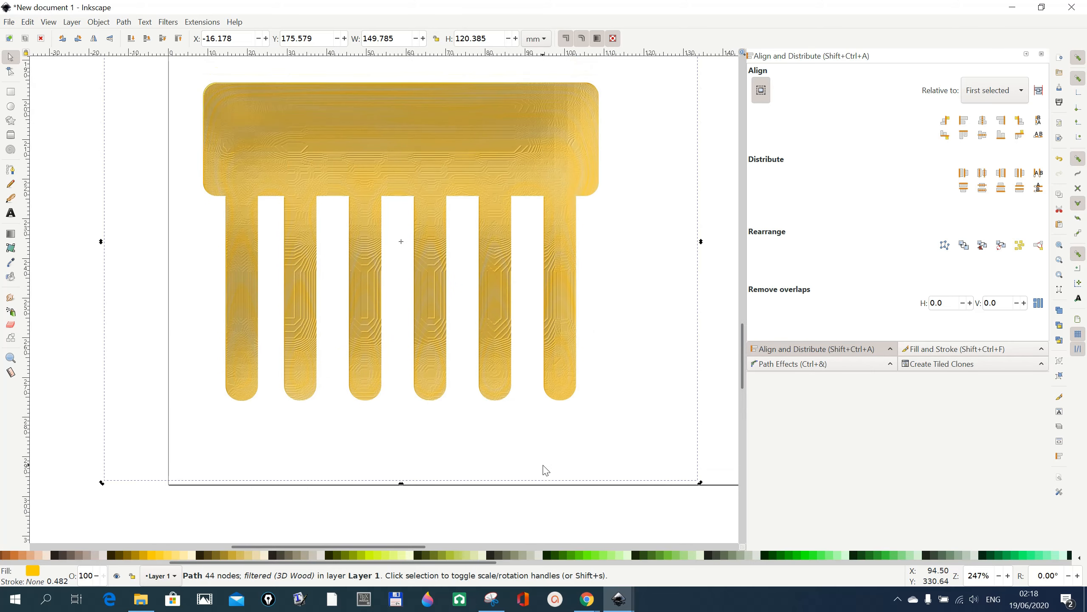
Step: Try a lighter yellow fill on the comb and settle on the pale yellow #FFEEAA
{"action": "left_click", "coordinate": [169, 557]}
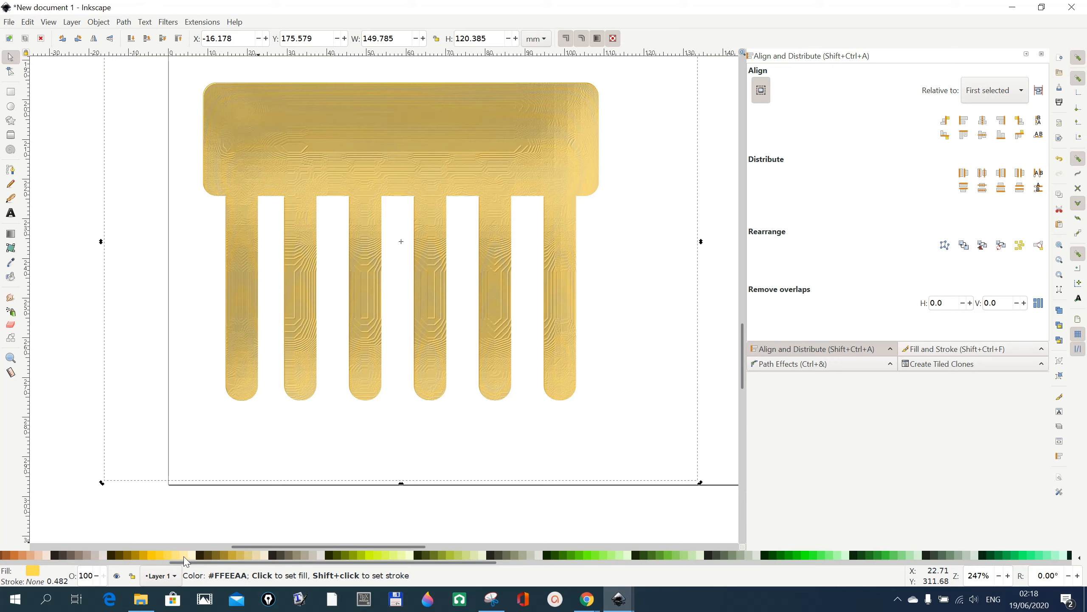
{"action": "left_click", "coordinate": [184, 557]}
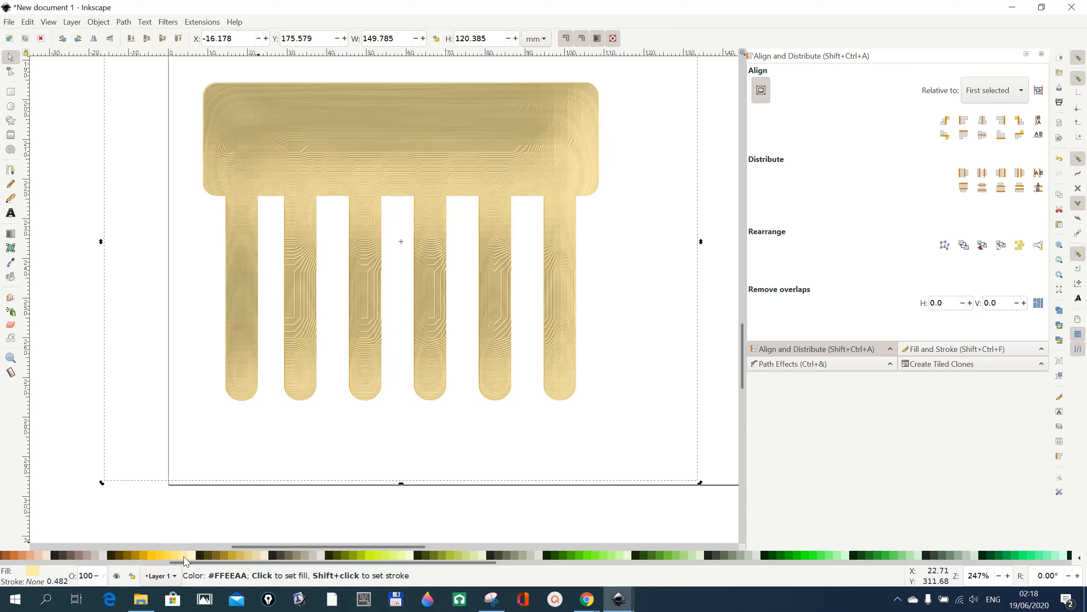
Step: Change the wood-textured comb's fill to a deeper golden yellow from the palette
{"action": "left_click", "coordinate": [154, 556]}
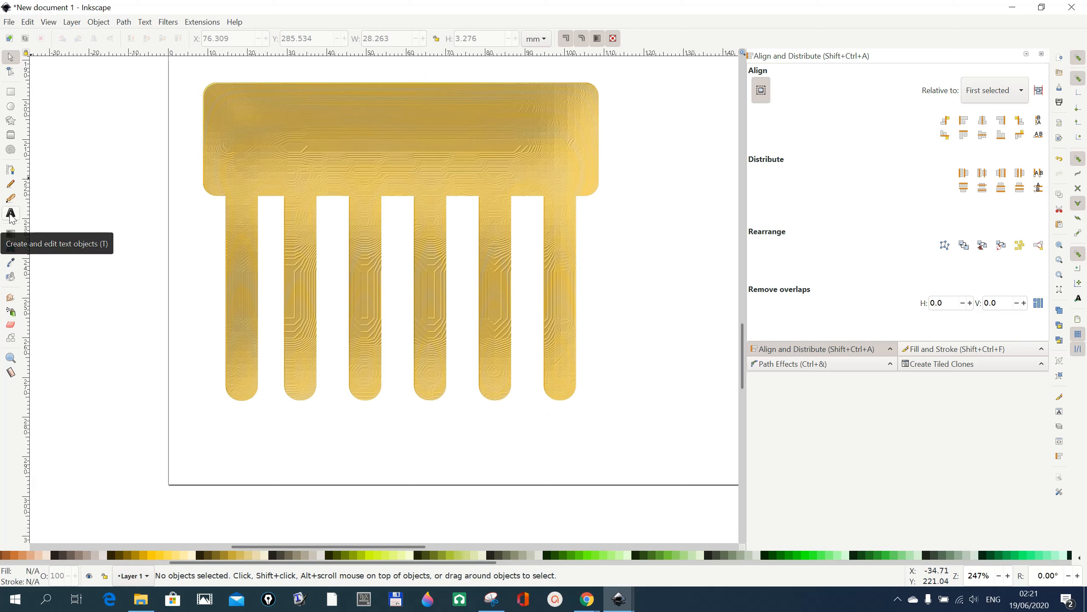
Step: Add the text "Golden Comb" on the empty page area below the comb's teeth
{"action": "left_click", "coordinate": [12, 214]}
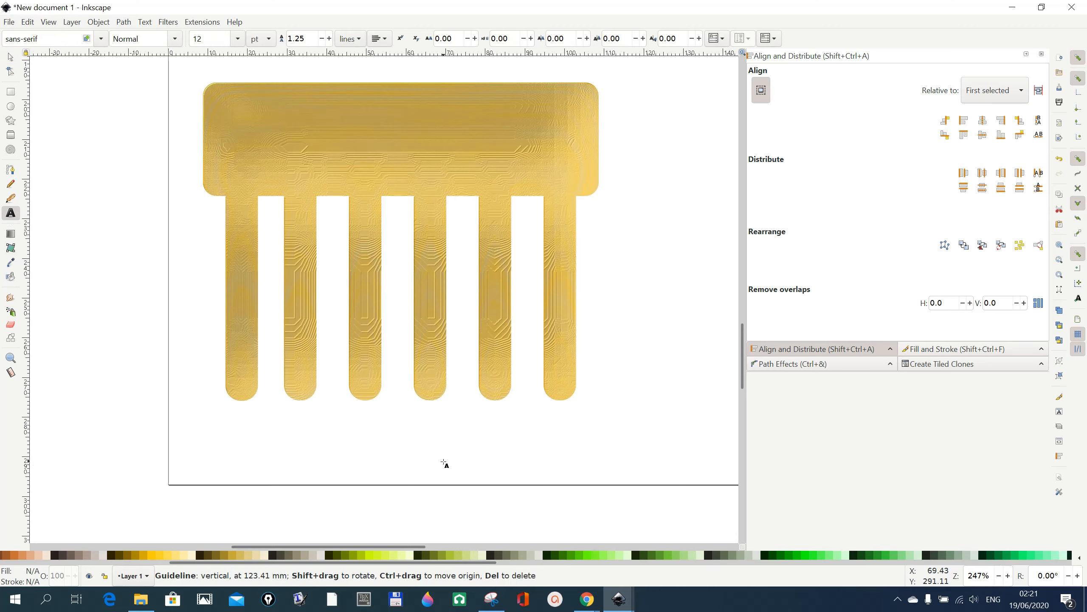
{"action": "left_click", "coordinate": [445, 448]}
{"action": "type", "text": "Golde"}
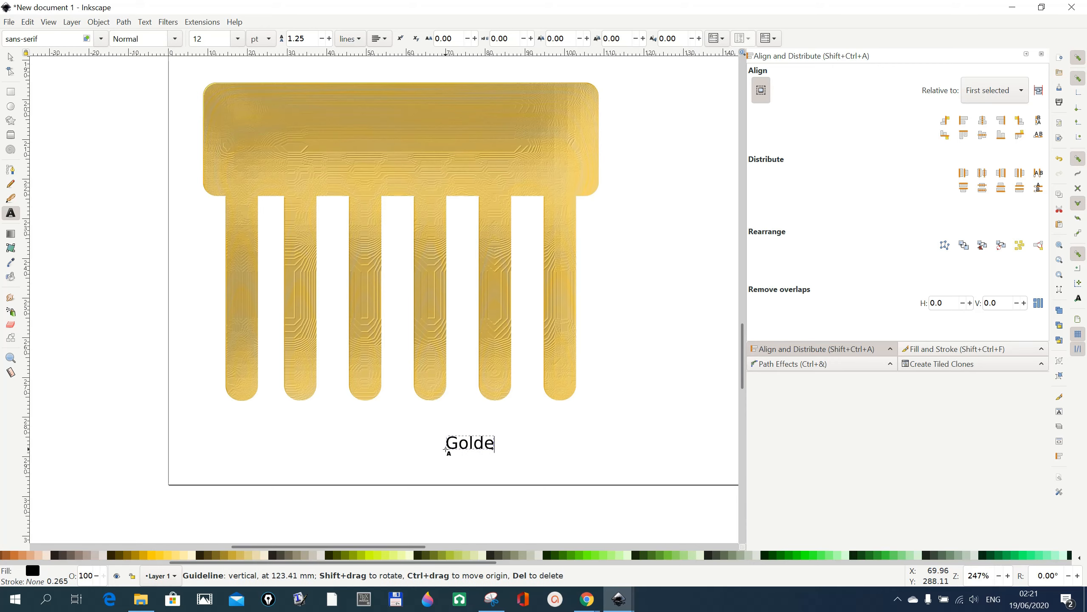
{"action": "type", "text": "n Comb"}
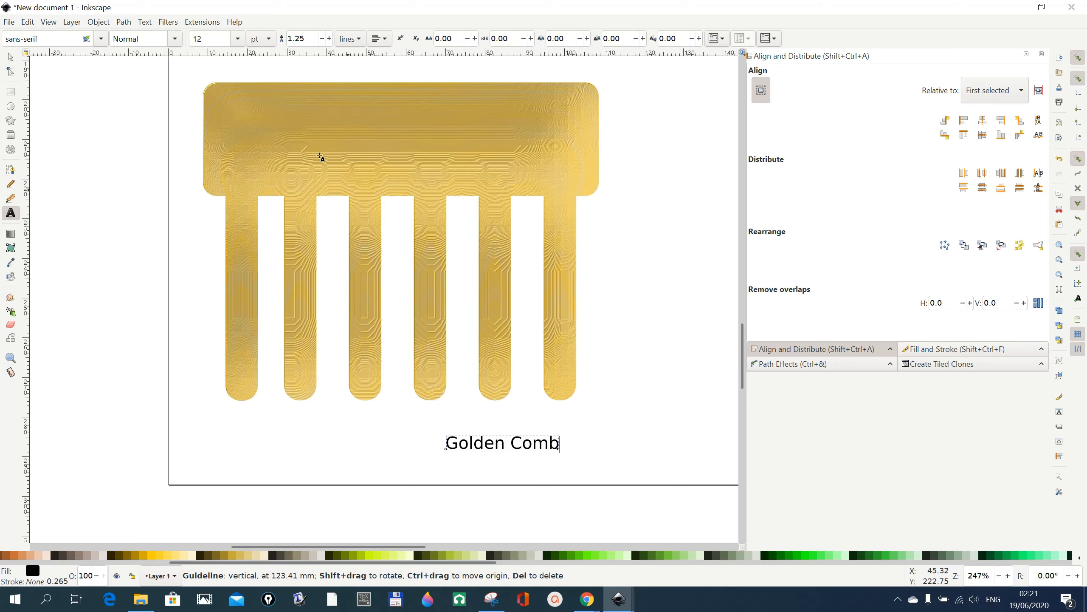
Step: Set the "Golden Comb" text to 20 pt in the MingLiU-ExtB font
{"action": "left_click", "coordinate": [237, 40]}
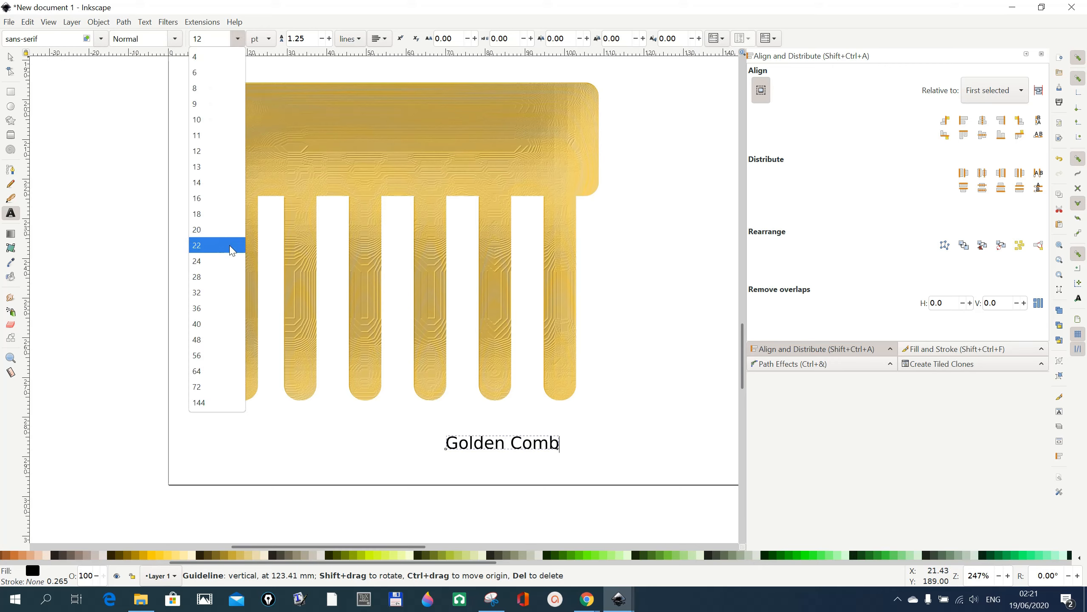
{"action": "left_click", "coordinate": [209, 231]}
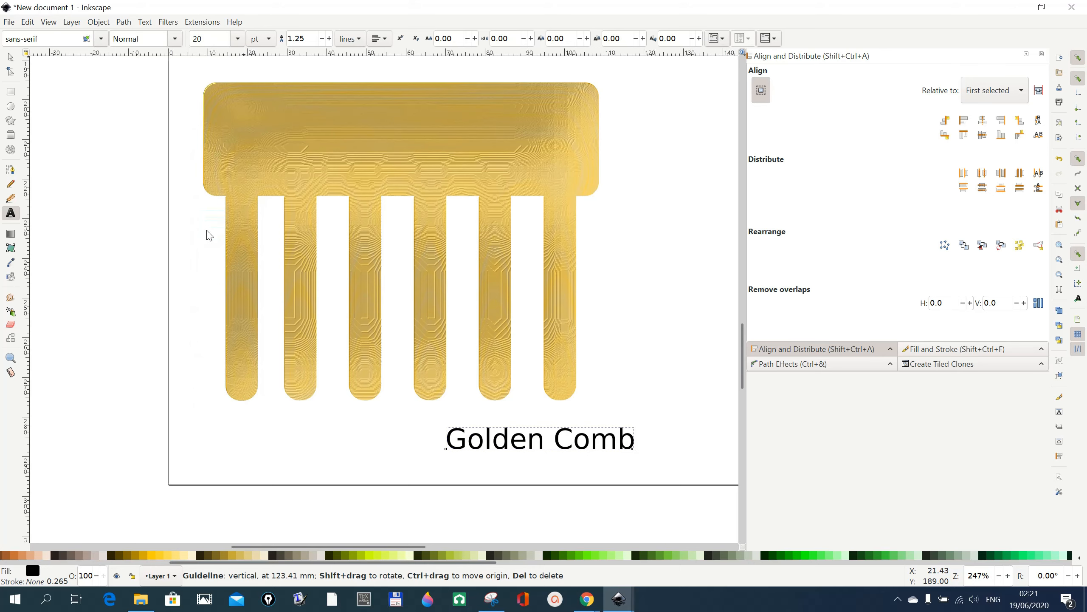
{"action": "left_click", "coordinate": [102, 40]}
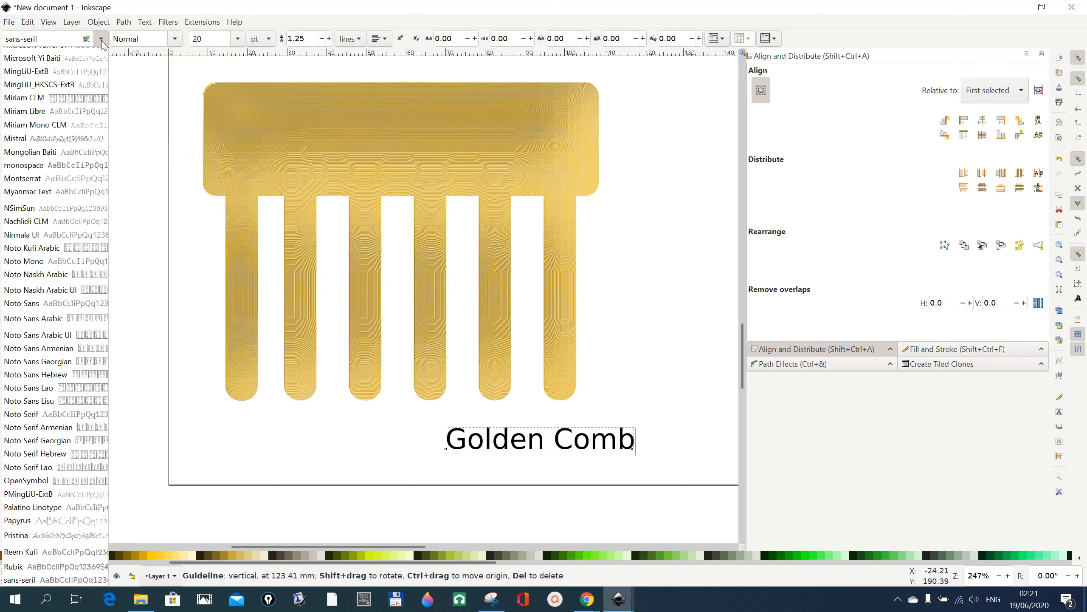
{"action": "left_click", "coordinate": [65, 72]}
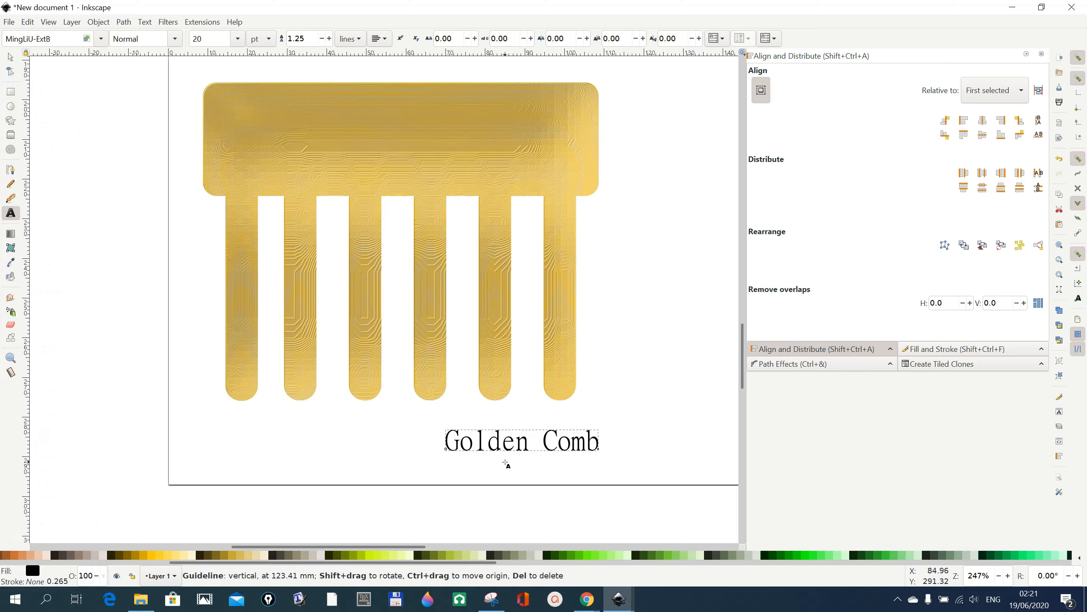
Step: Fill the "Golden Comb" text with yellow #FFDD55 and apply the 3D Wood material filter to it
{"action": "left_click", "coordinate": [10, 57]}
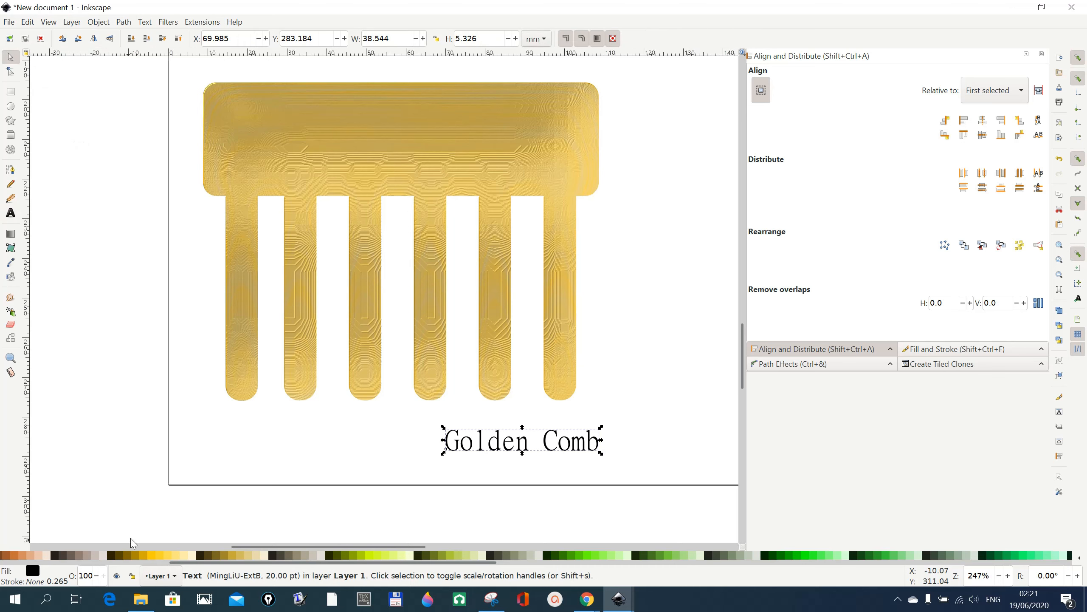
{"action": "left_click", "coordinate": [169, 557]}
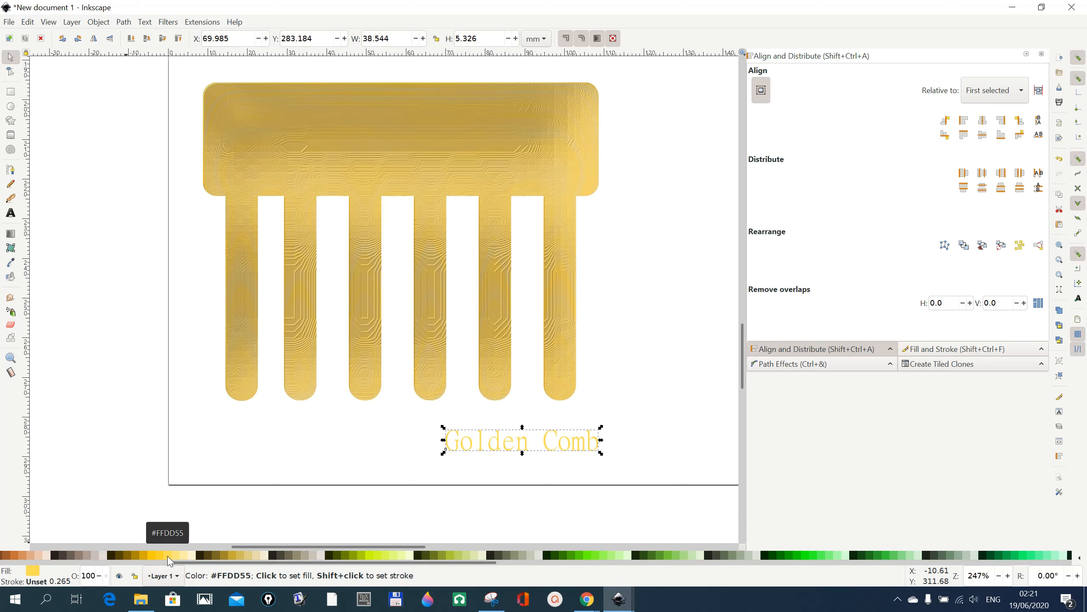
{"action": "left_click", "coordinate": [165, 25]}
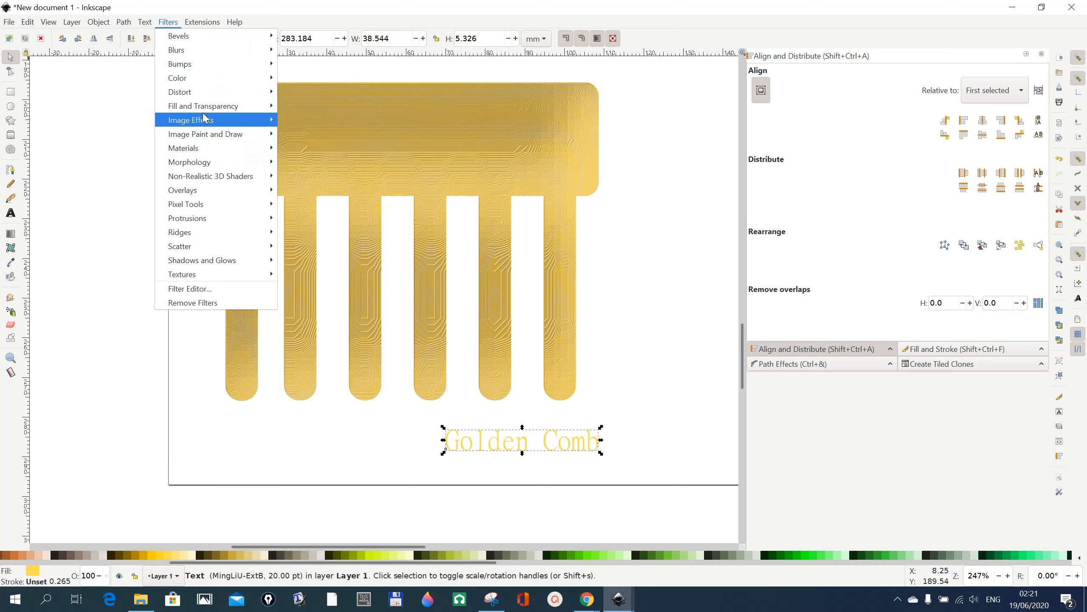
{"action": "mouse_move", "coordinate": [205, 148]}
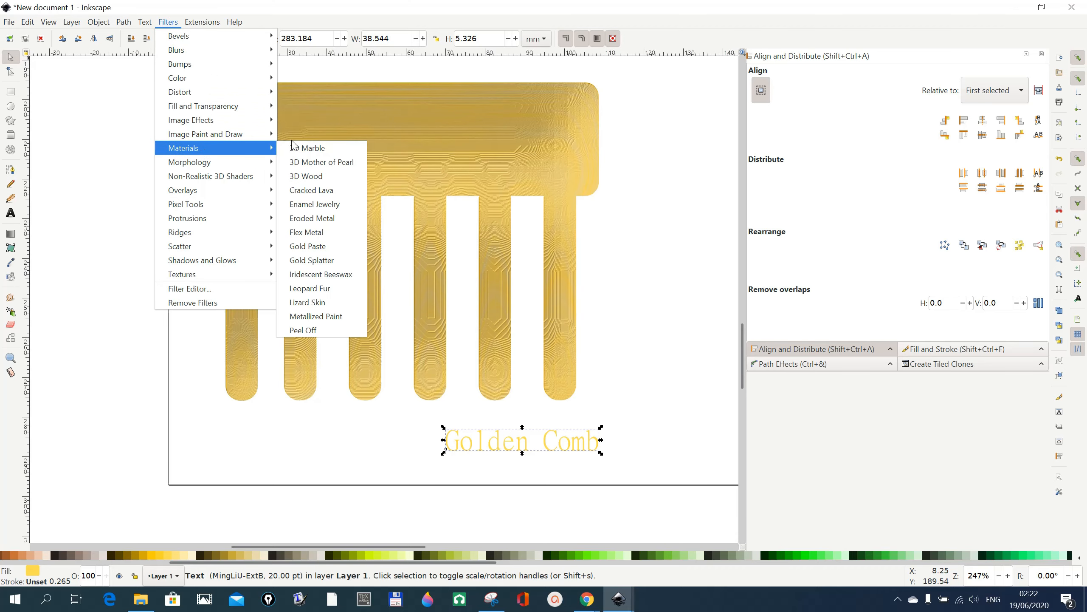
{"action": "left_click", "coordinate": [316, 178]}
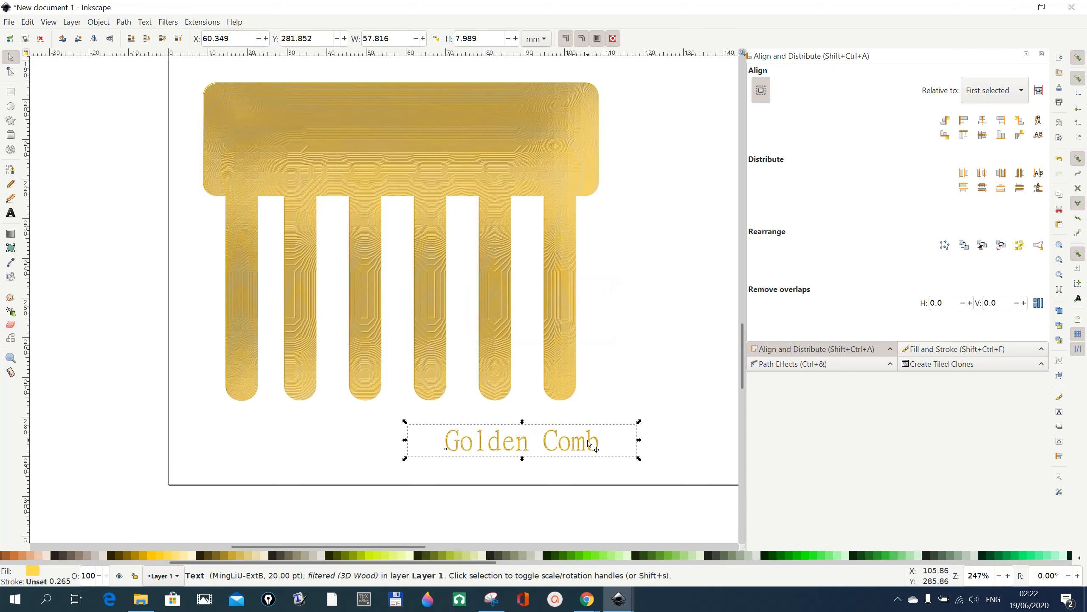
Step: Move the "Golden Comb" text onto the upper right part of the comb's spine and deselect it
{"action": "left_click_drag", "start_coordinate": [590, 444], "coordinate": [530, 105]}
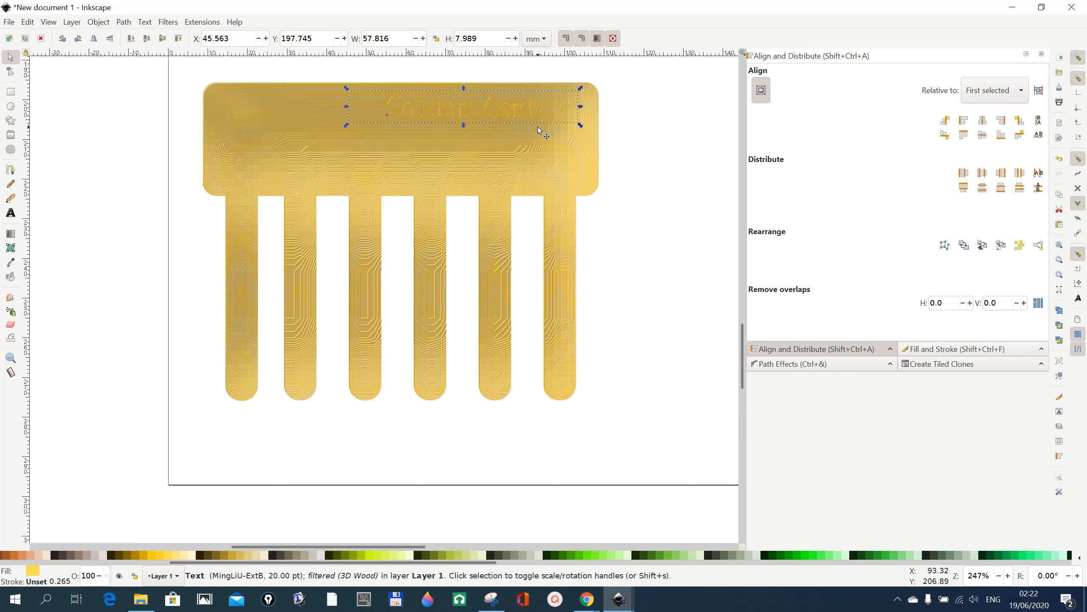
{"action": "left_click", "coordinate": [620, 153]}
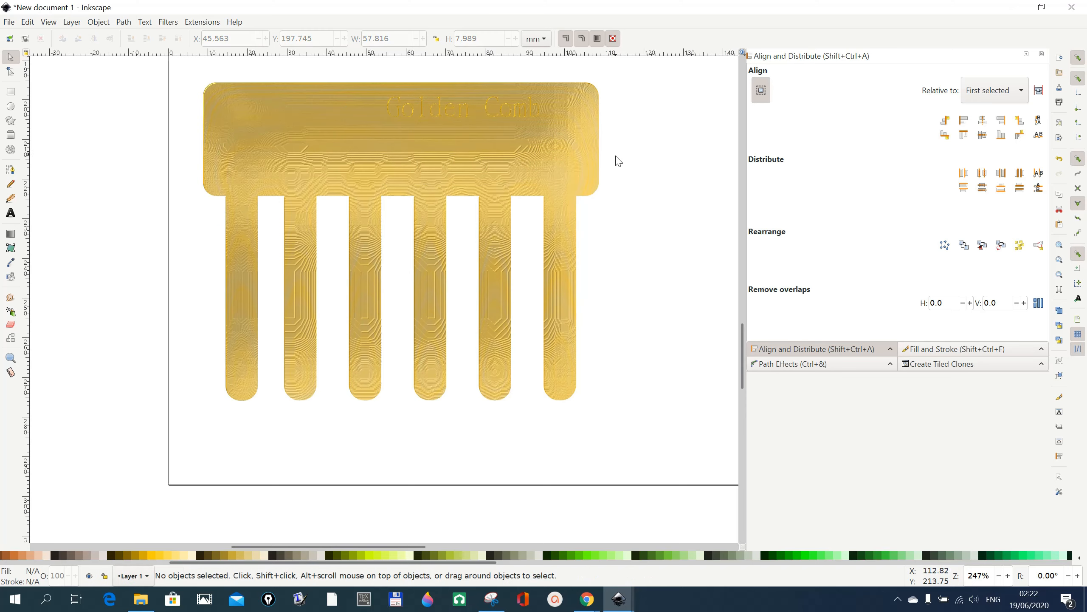